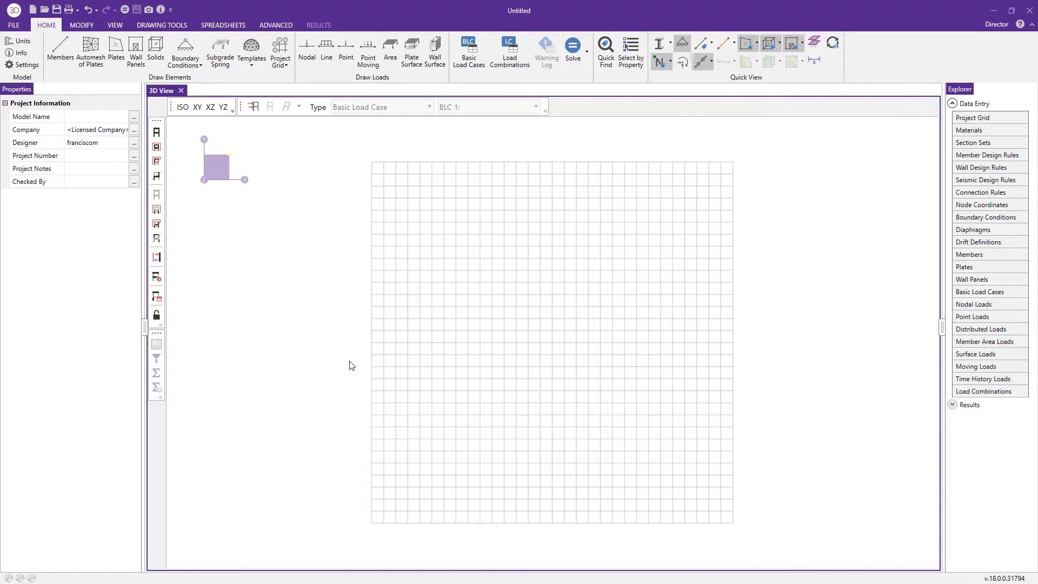
Step: Open the Circular Arc template and set a 40 ft radius, keeping 180° sweep and 20 increments
left_click(252, 65)
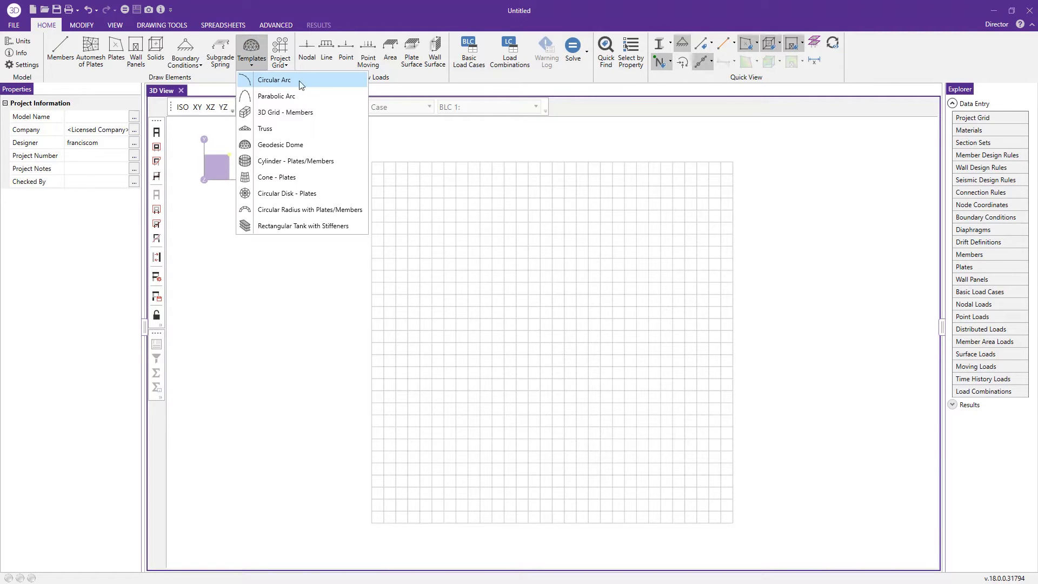
left_click(327, 81)
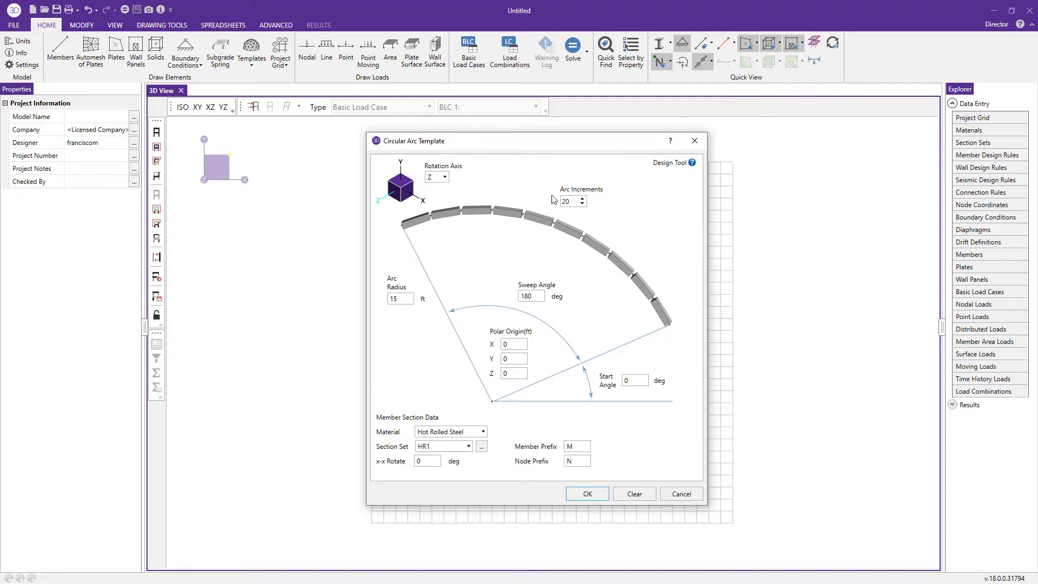
left_click_drag(545, 146, 534, 140)
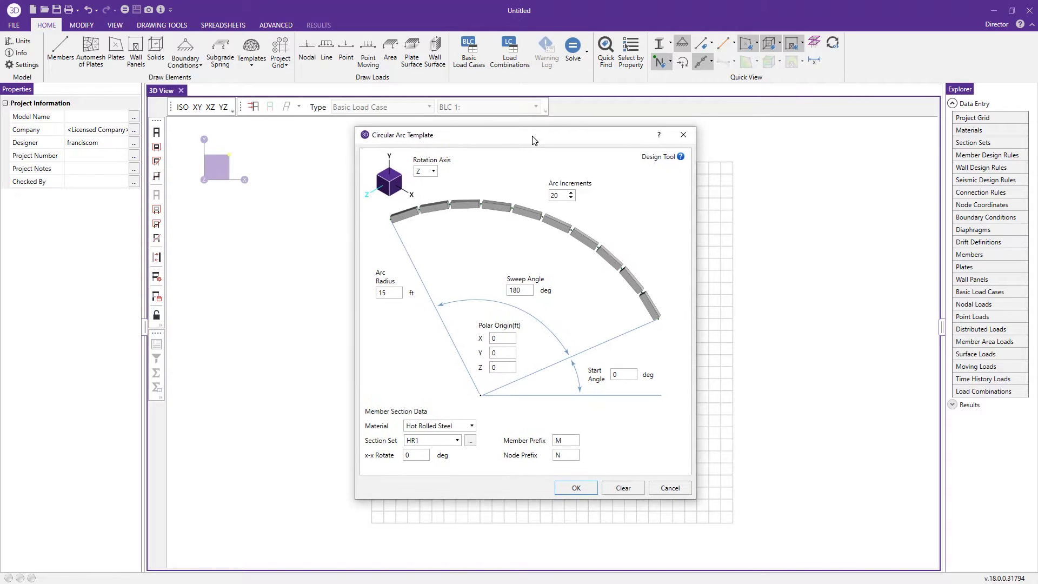
double_click(528, 292)
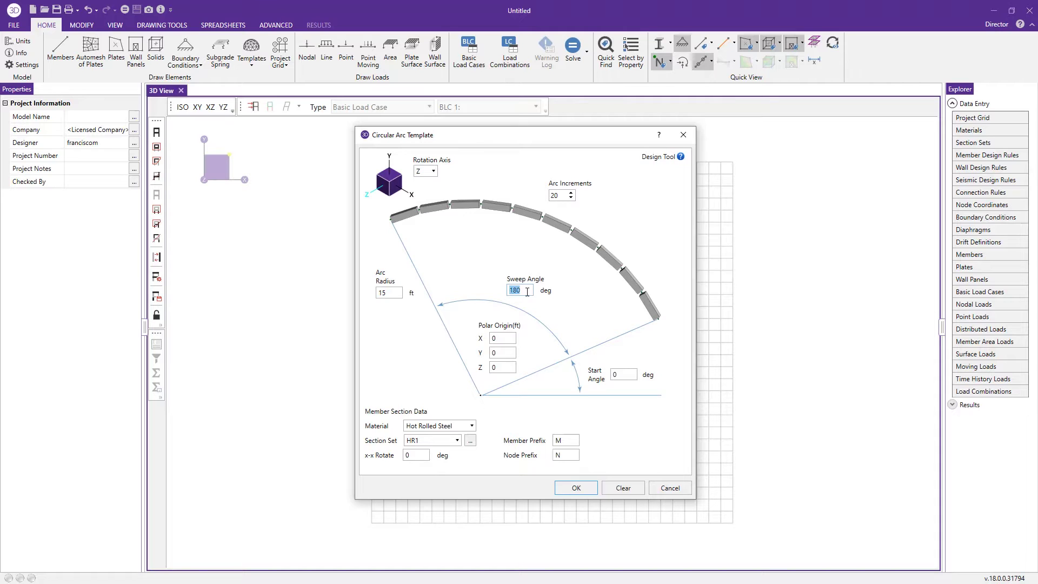
left_click(401, 295)
type("40")
double_click(517, 291)
left_click(495, 338)
left_click(470, 441)
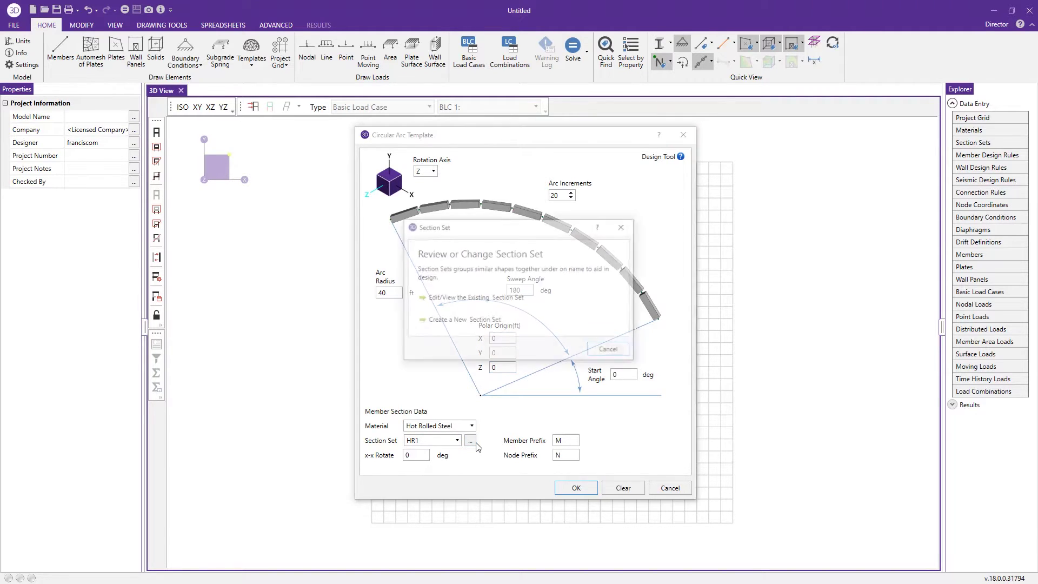
Step: Change section set HR1's shape to the HSS10X10X12 tube
left_click(501, 297)
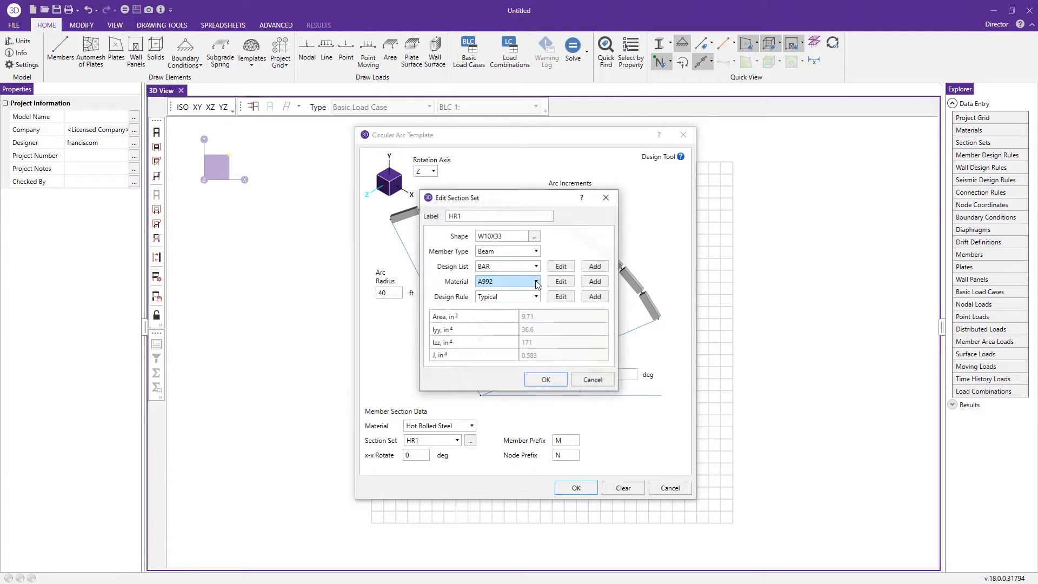
left_click(534, 237)
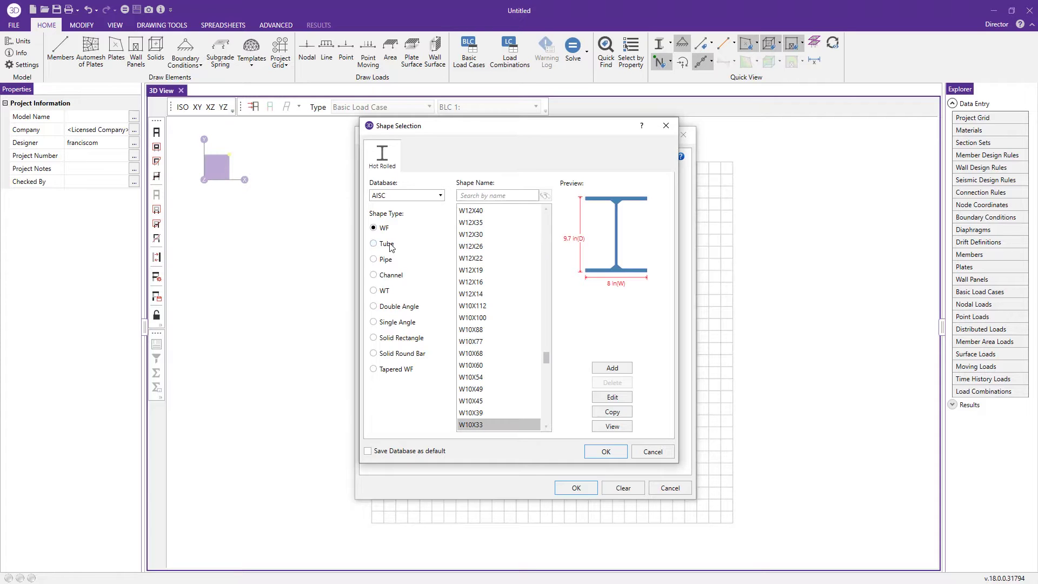
left_click(392, 247)
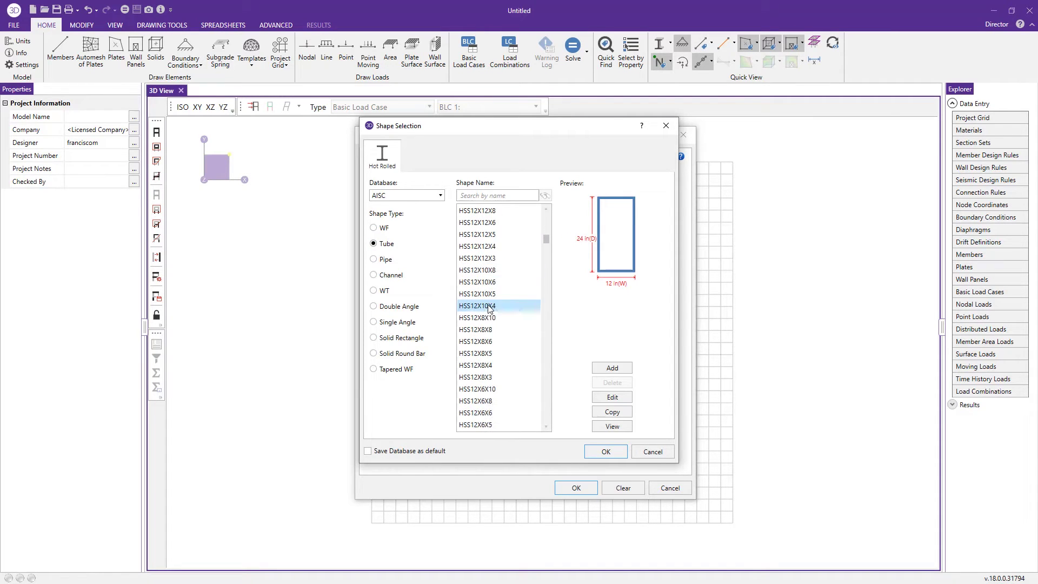
mouse_move(546, 239)
left_mouse_down()
mouse_move(545, 262)
mouse_move(544, 232)
mouse_move(544, 249)
left_mouse_up()
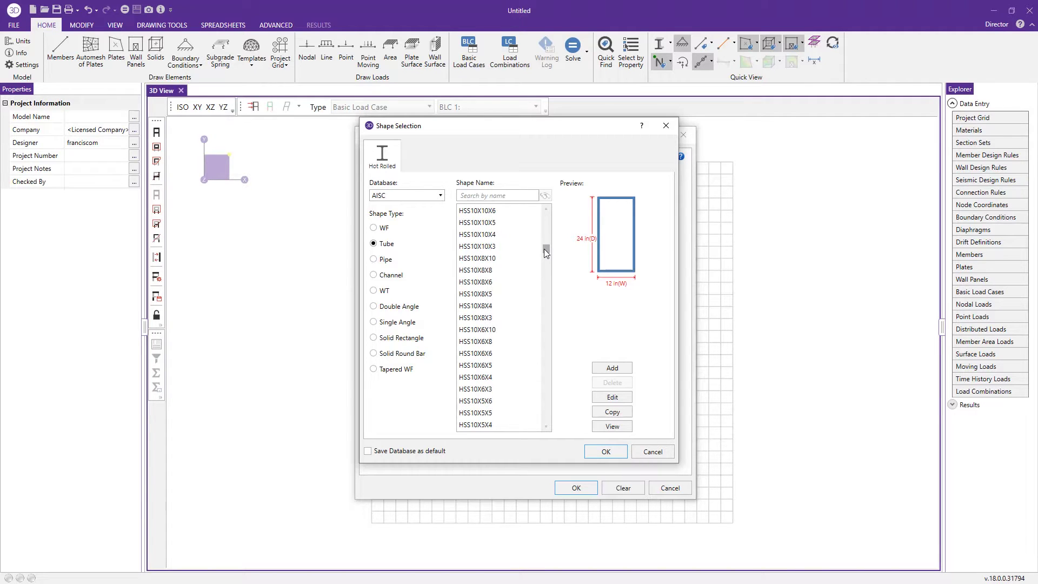
scroll(507, 259, "up", 1)
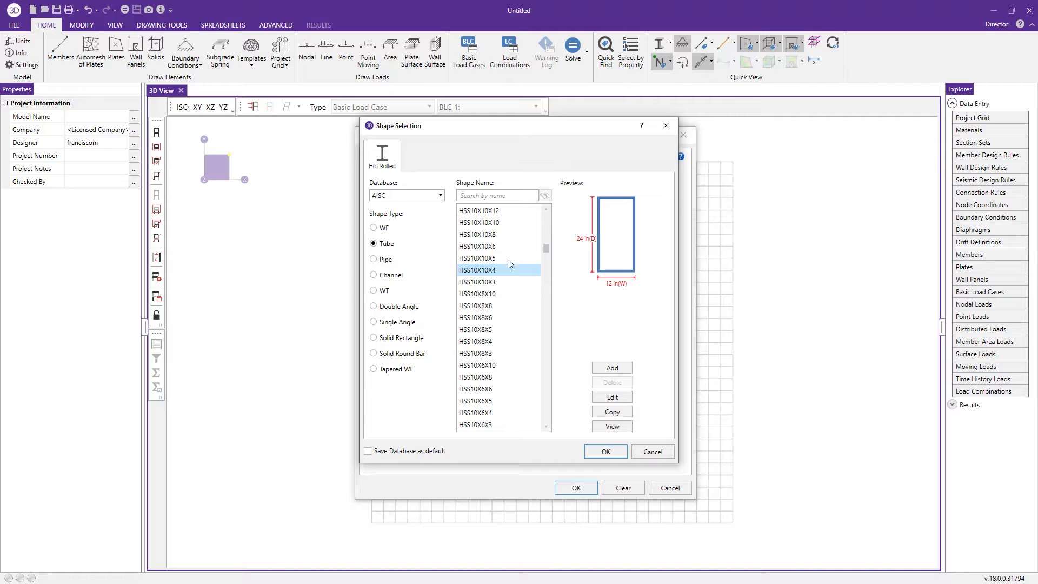
left_click(512, 216)
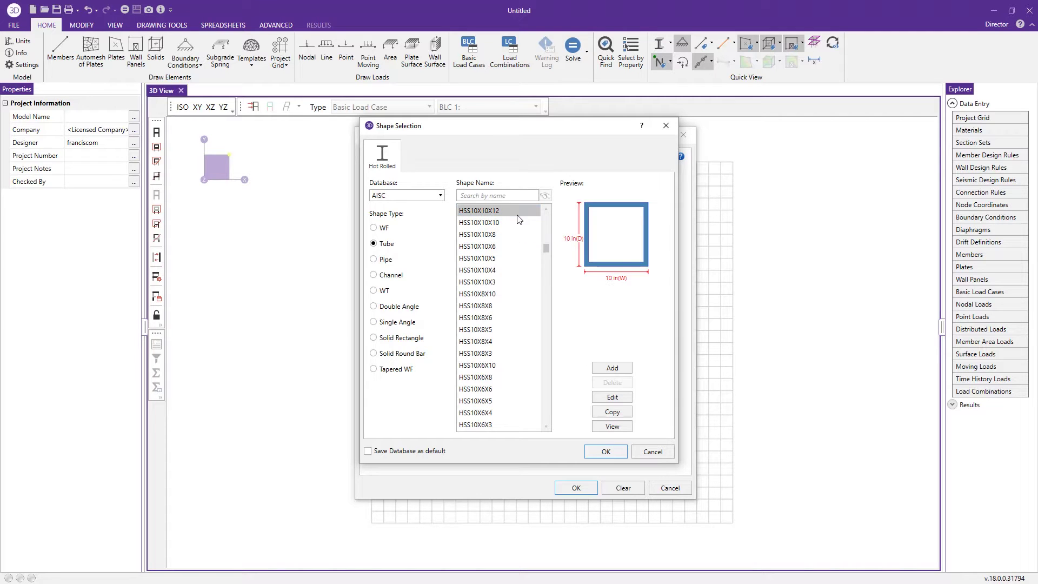
left_click(591, 449)
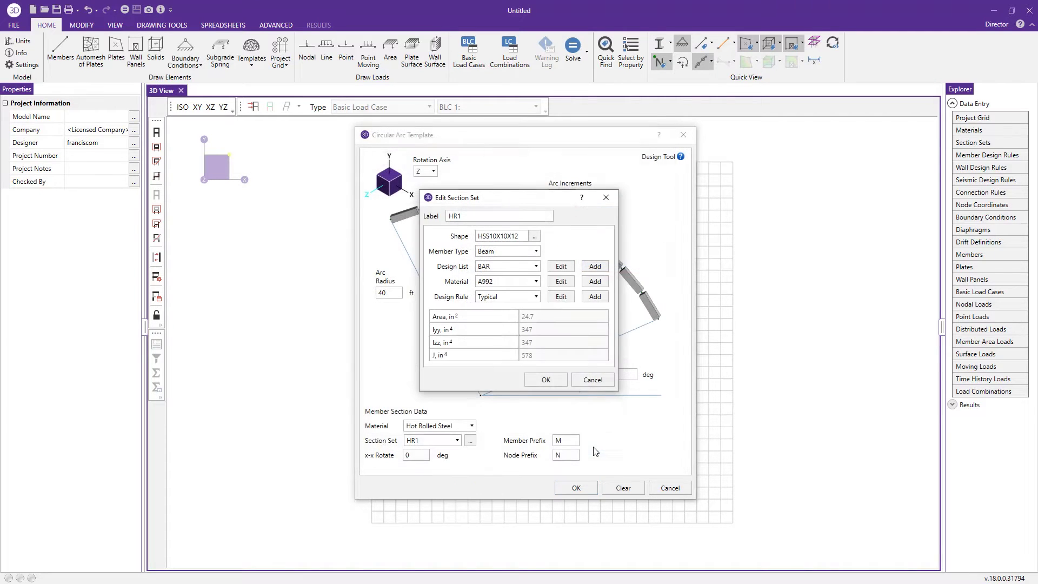
Step: Set HR1's material to A500 Gr.B Rect and design list to SquareTube, then save it
left_click(528, 282)
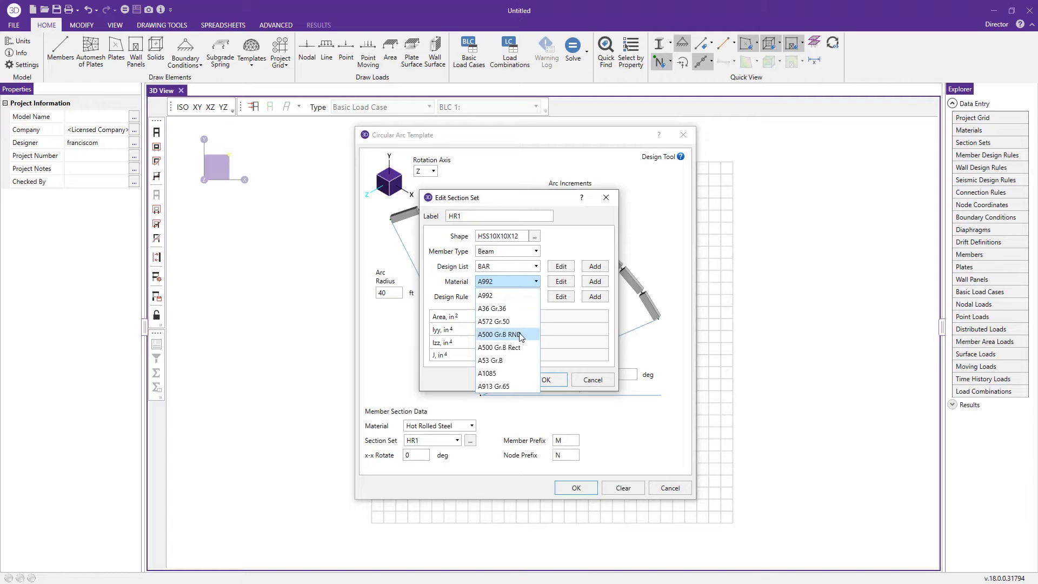
left_click(524, 347)
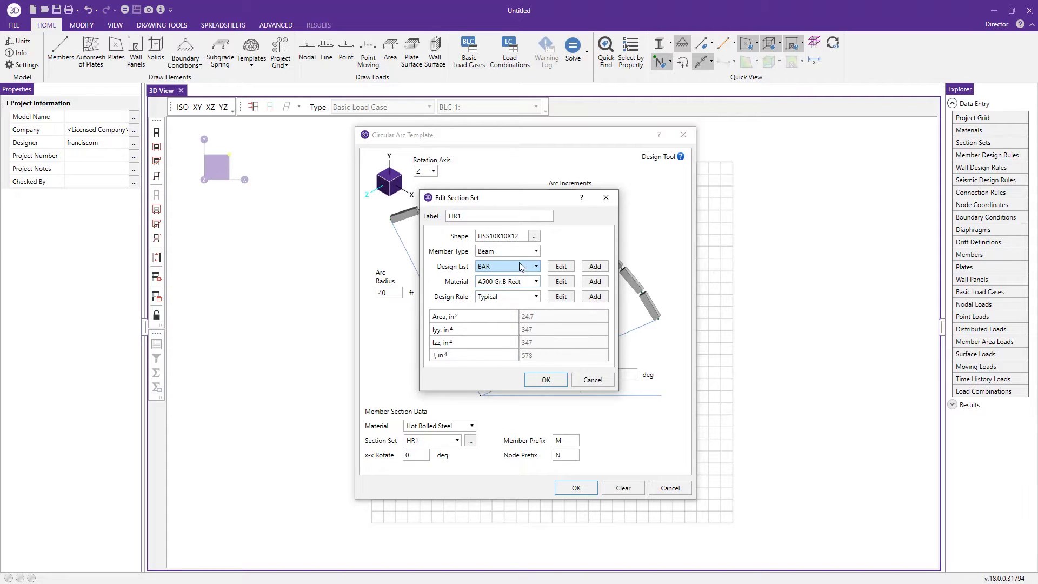
left_click(518, 266)
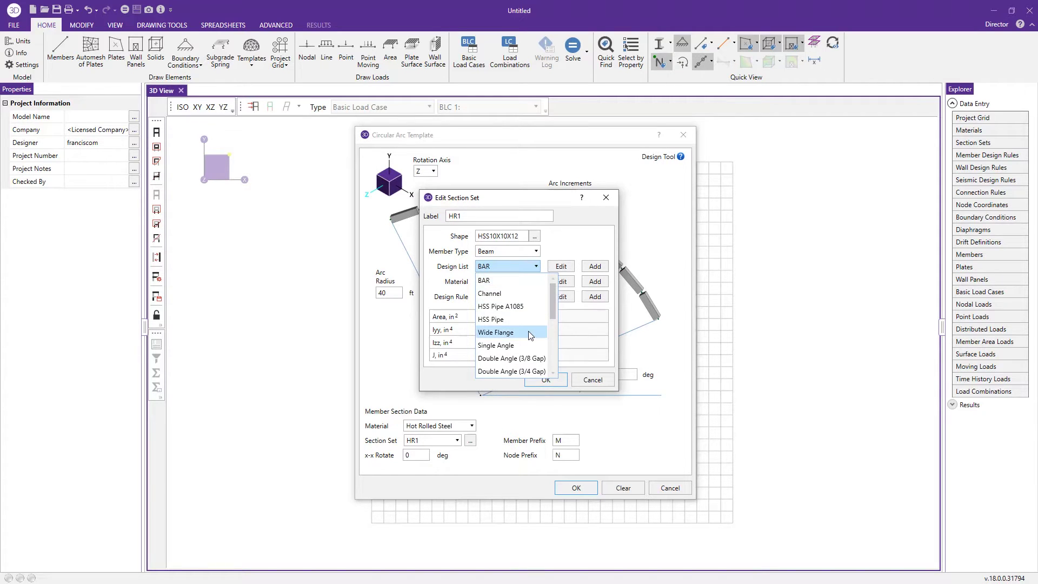
scroll(525, 327, "down", 2)
scroll(523, 324, "down", 2)
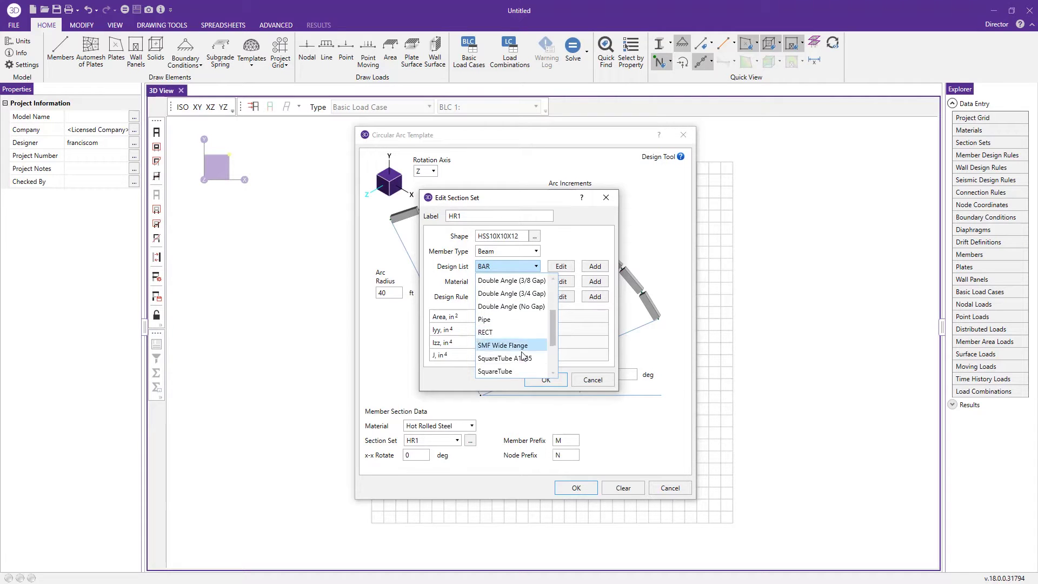
left_click(504, 372)
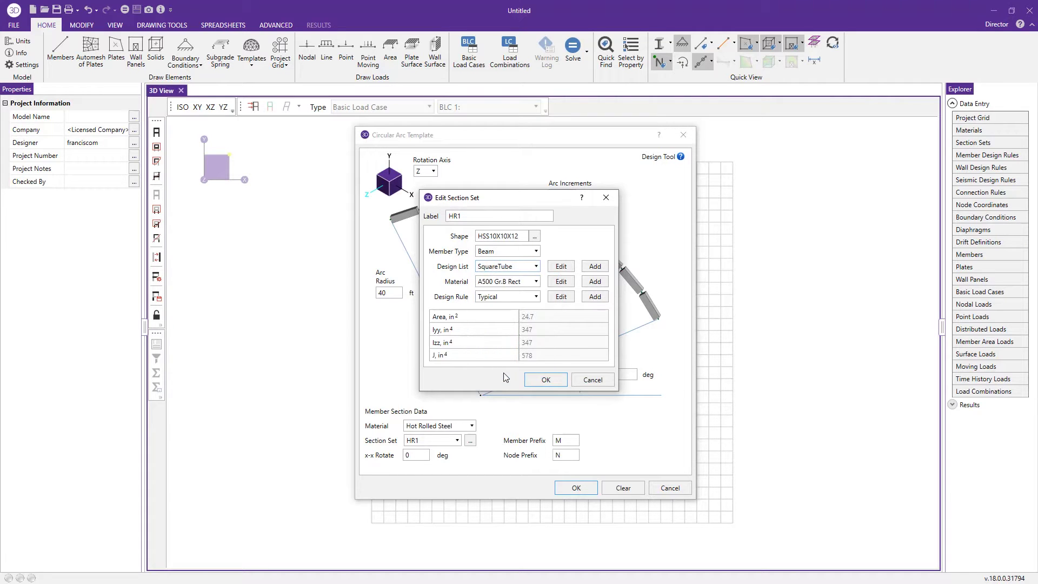
left_click(545, 380)
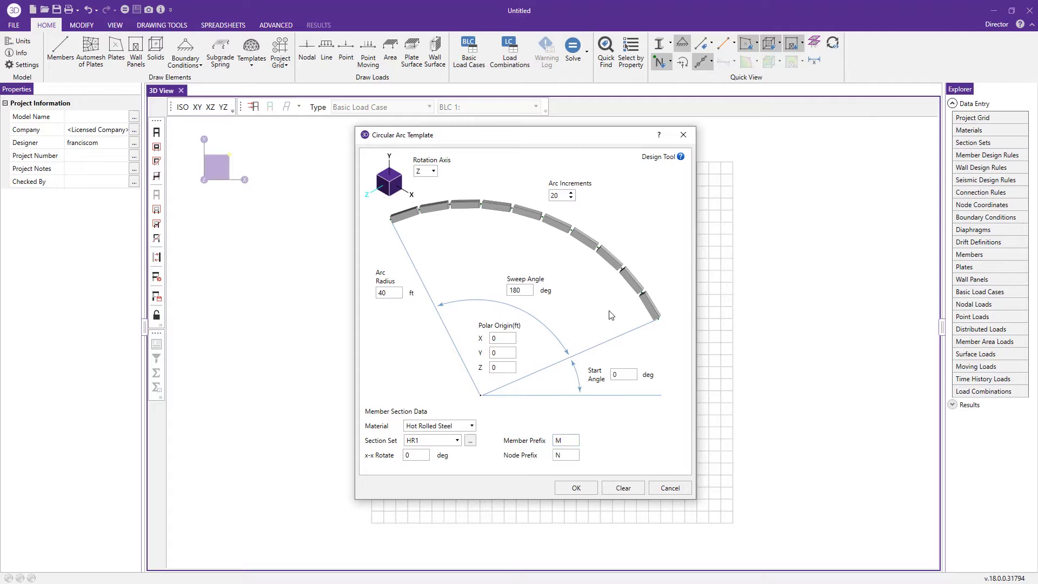
Step: Generate the arc and show its members rendered solid, coloured by section set
left_click(577, 488)
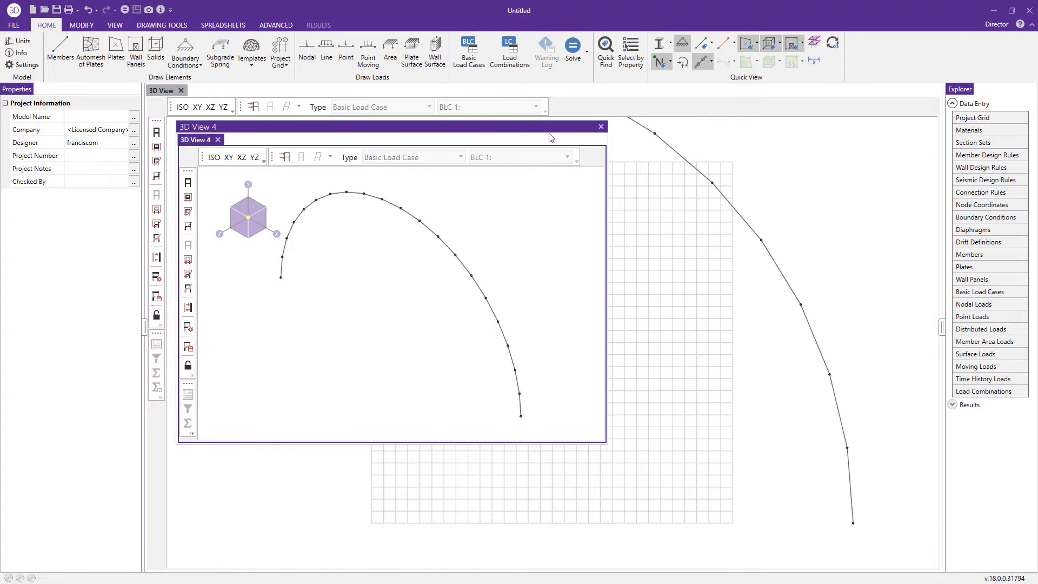
left_click_drag(208, 129, 542, 331)
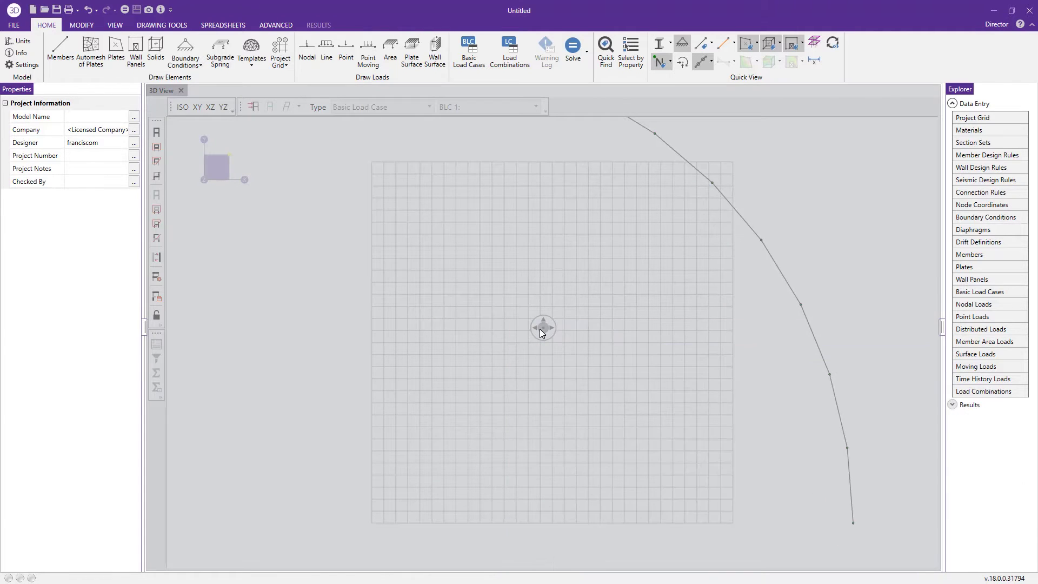
left_click(725, 43)
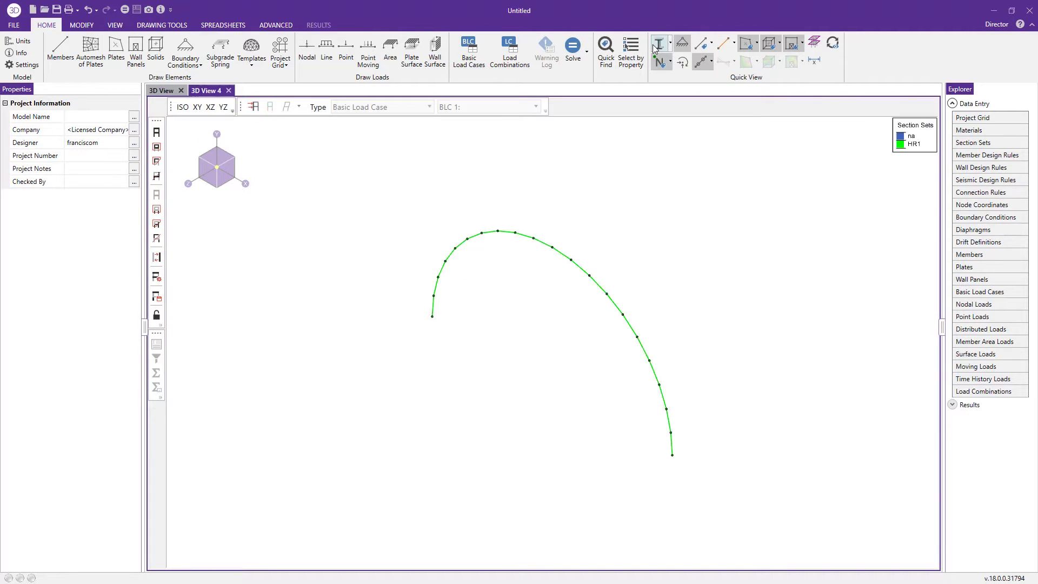
left_click(659, 44)
scroll(547, 292, "up", 2)
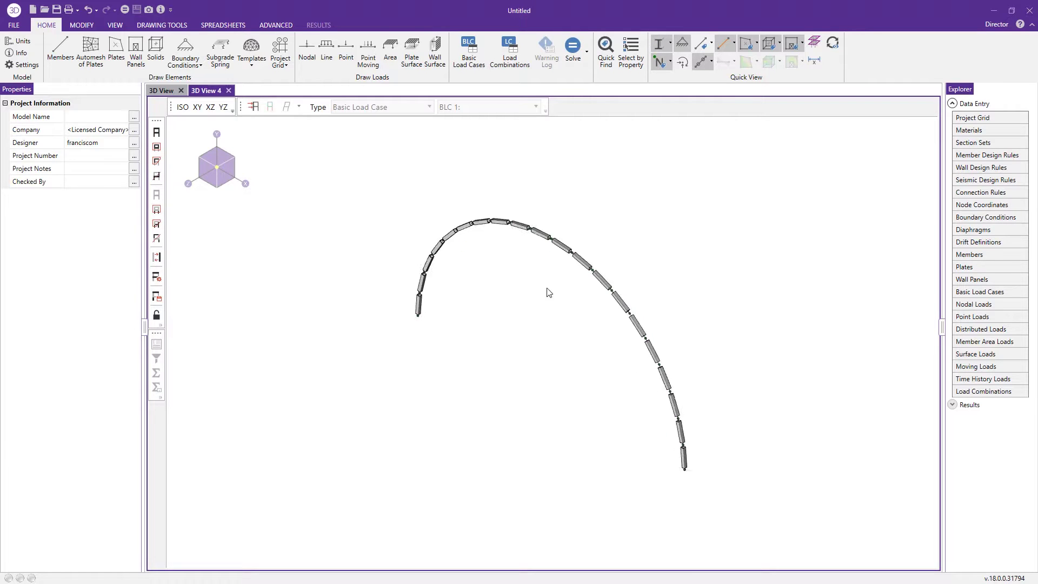
scroll(475, 255, "down", 2)
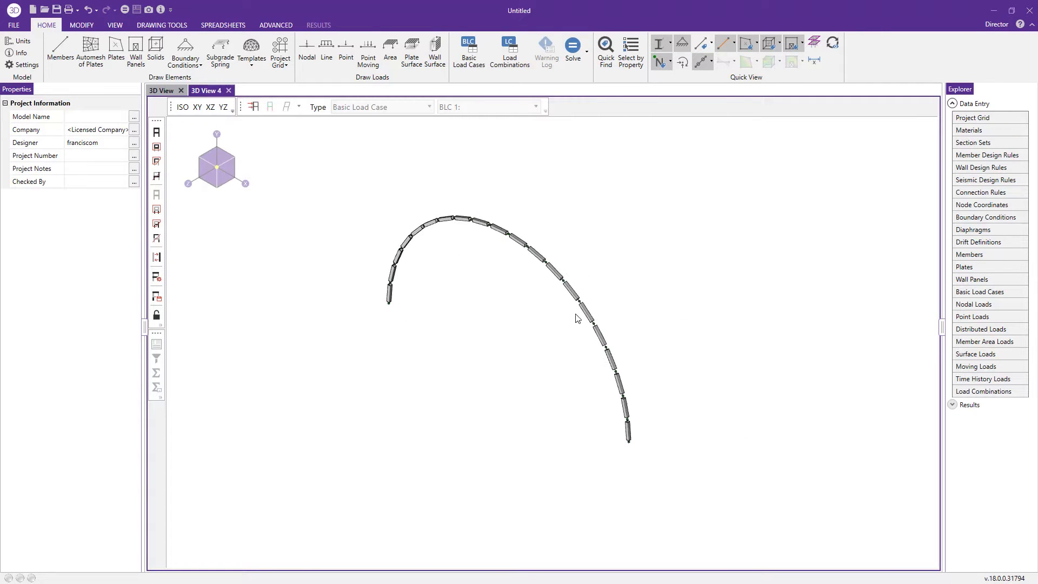
Step: Select the whole arc and copy it 15 ft along Z
left_click_drag(341, 161, 653, 480)
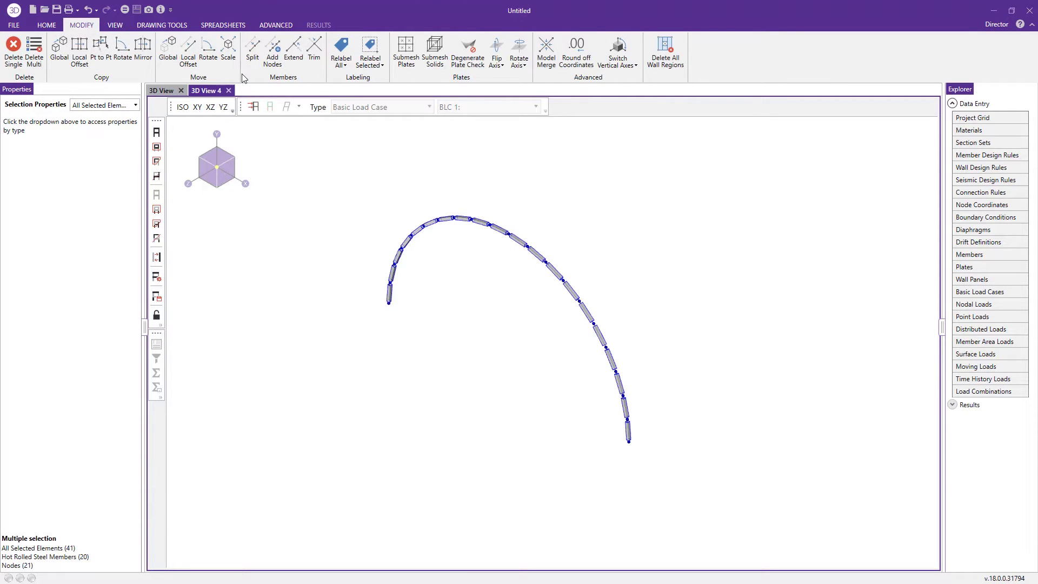
left_click(57, 59)
left_click(91, 143)
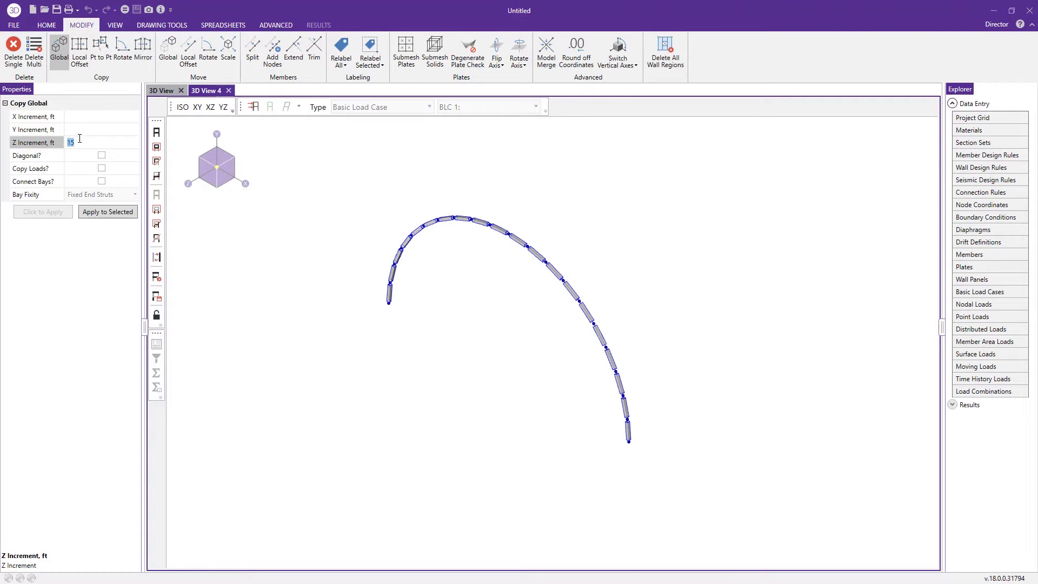
left_click(108, 214)
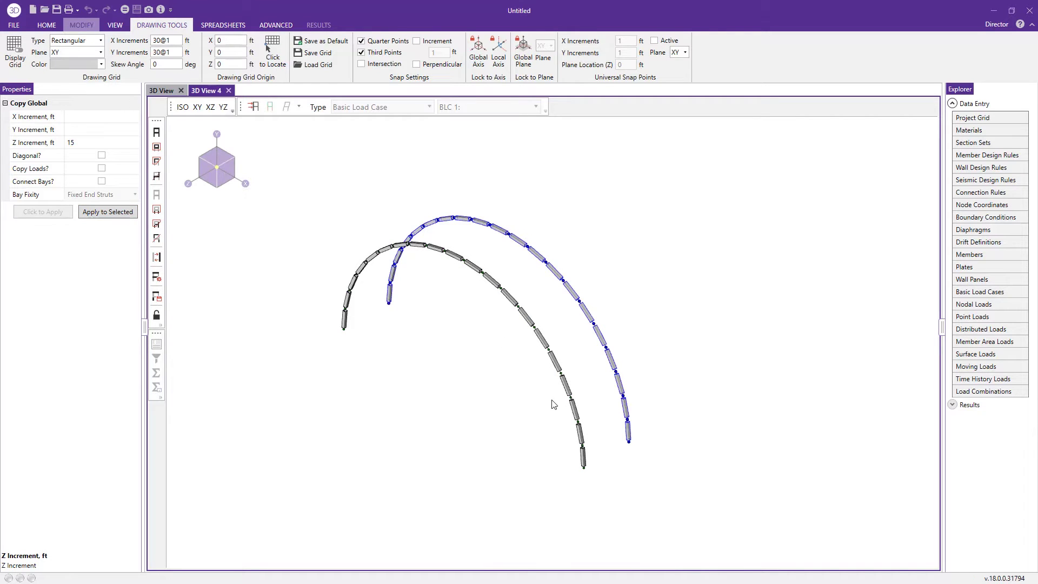
Step: Select the left arch and copy it again 15 ft along Z for a third arch
middle_click_drag(596, 461, 563, 451, "shift")
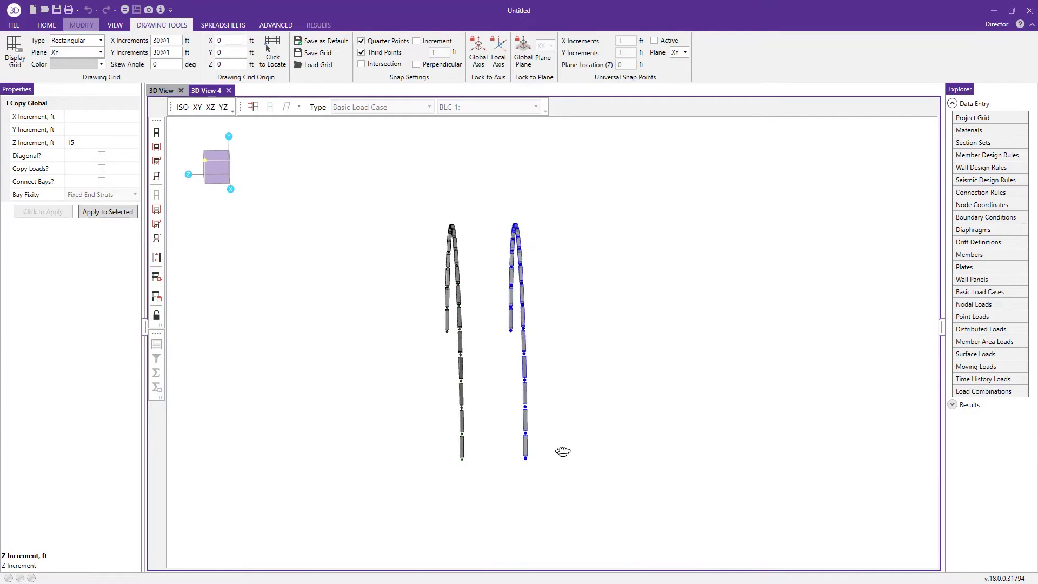
left_click_drag(414, 189, 475, 470)
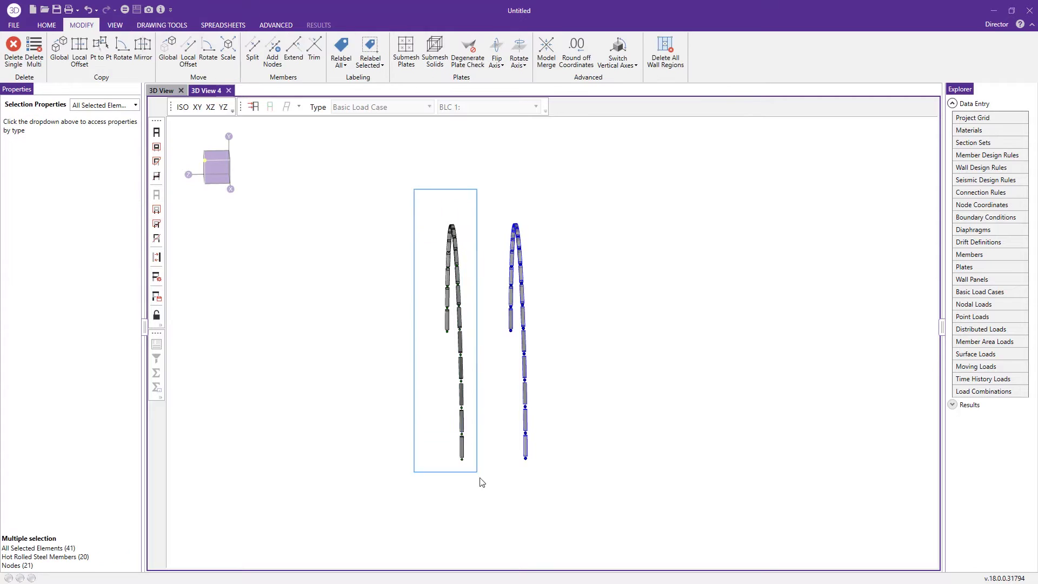
left_click(61, 51)
left_click(106, 211)
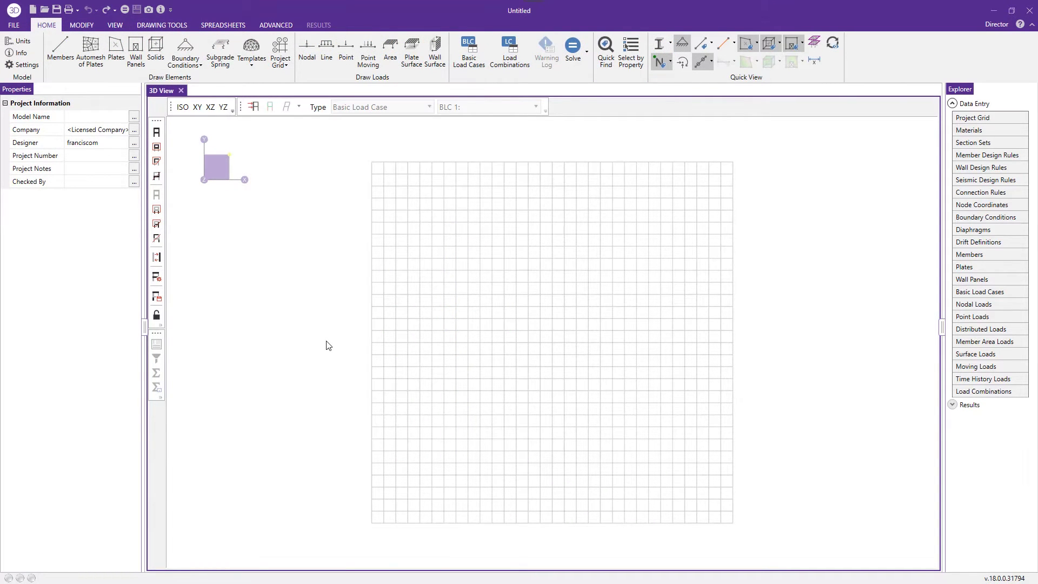
Step: Open the 3D Grid - Members template with 2 X, 6 Z and 3 Y increments
left_click(252, 53)
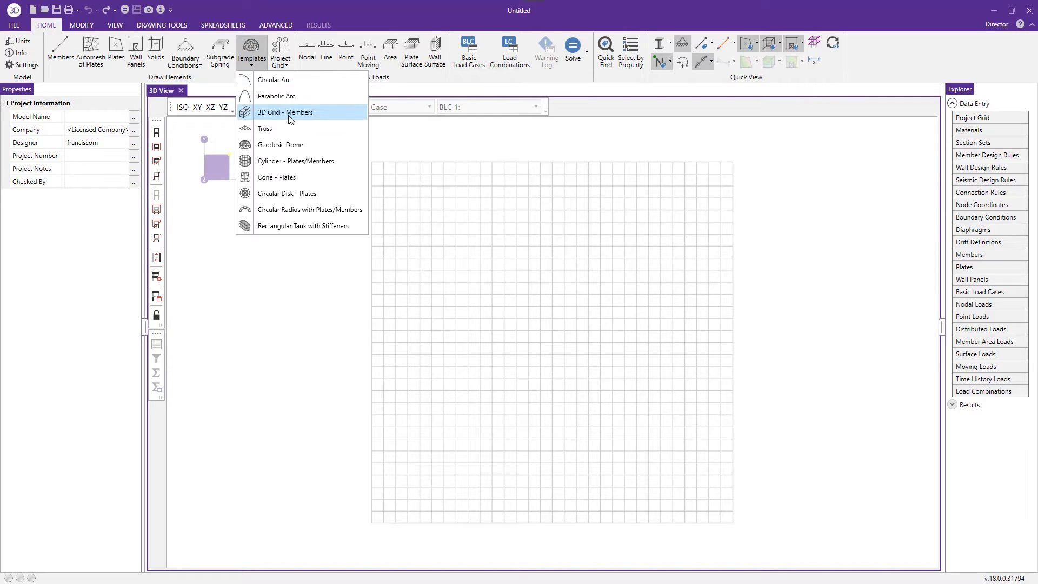
left_click(291, 119)
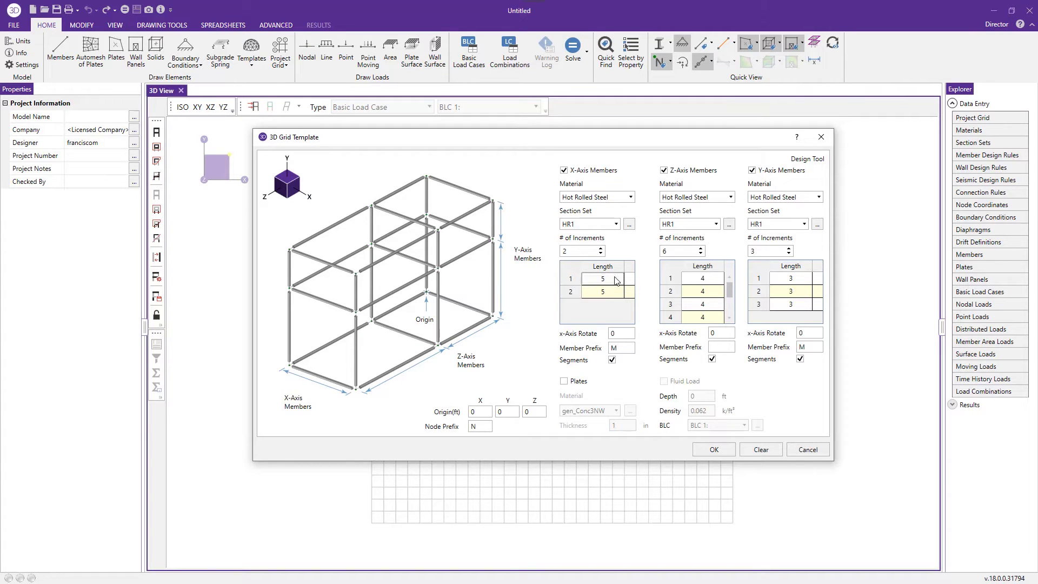
left_click(588, 251)
left_click(682, 252)
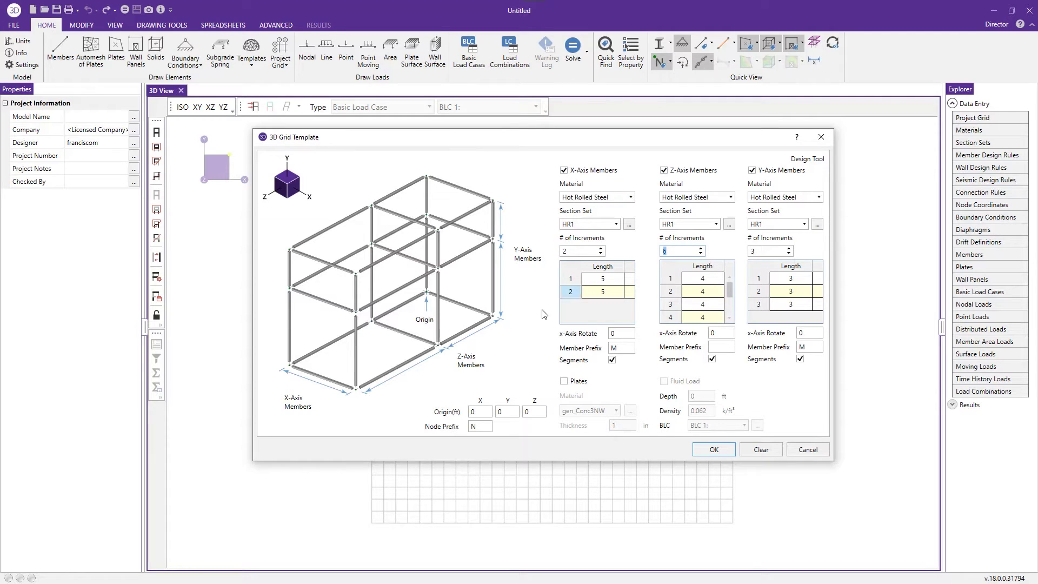
left_click(773, 250)
Step: Change the X-axis section set HR1's shape to the HSS2X2X4 tube
left_click(628, 224)
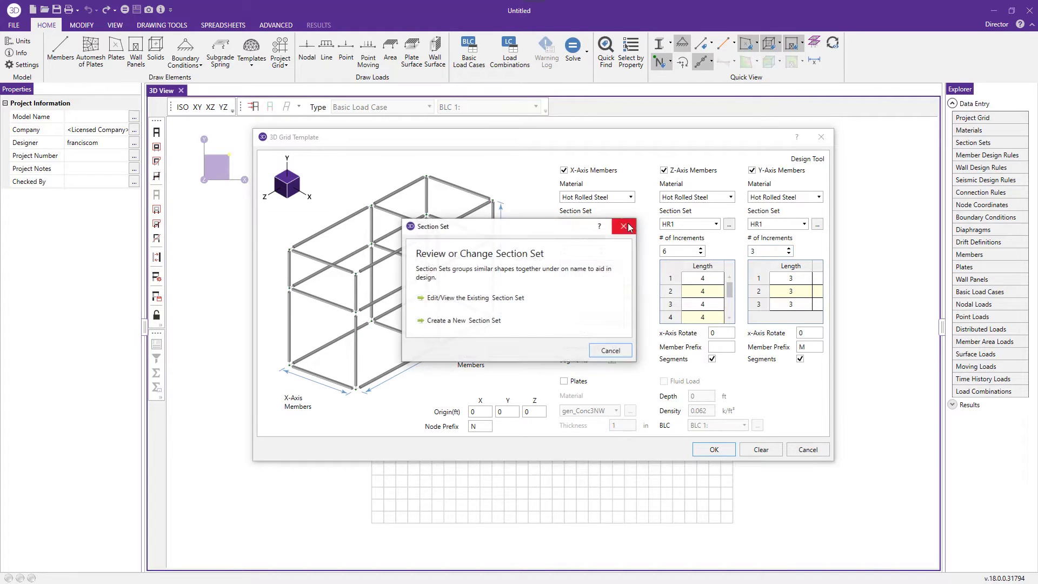
left_click(531, 293)
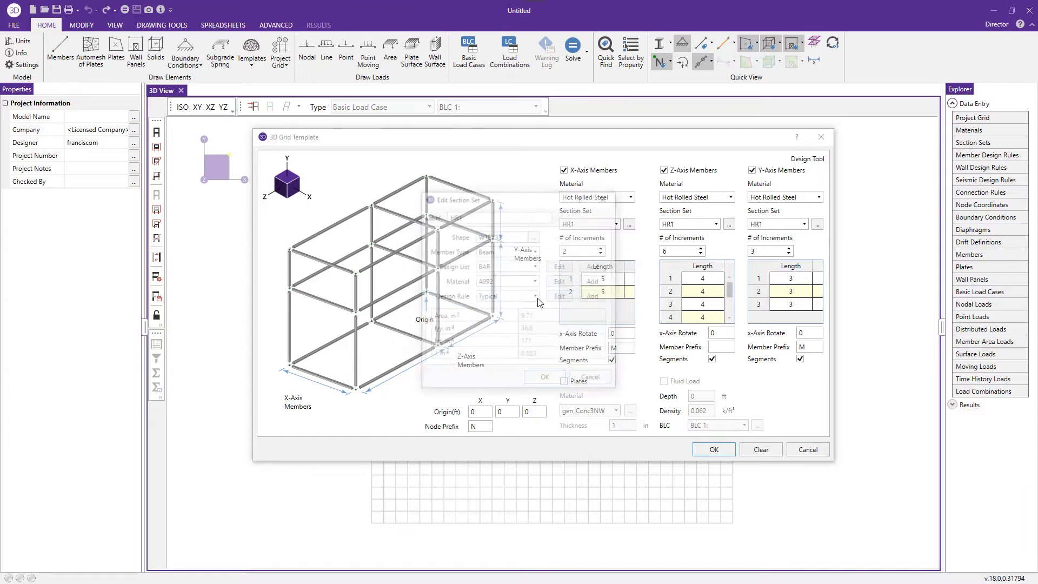
left_click_drag(502, 193, 466, 174)
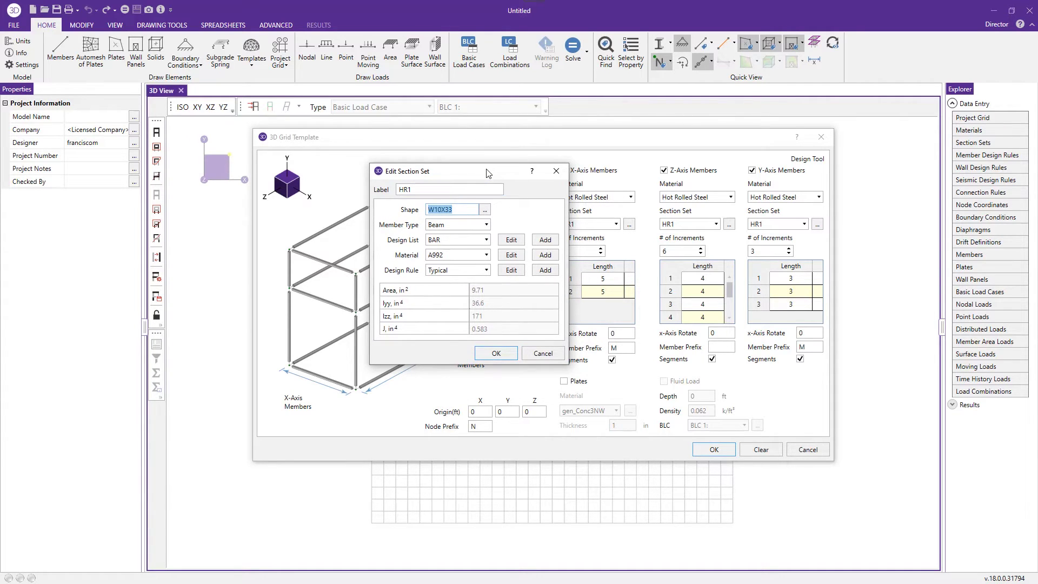
left_click(485, 211)
left_click(386, 244)
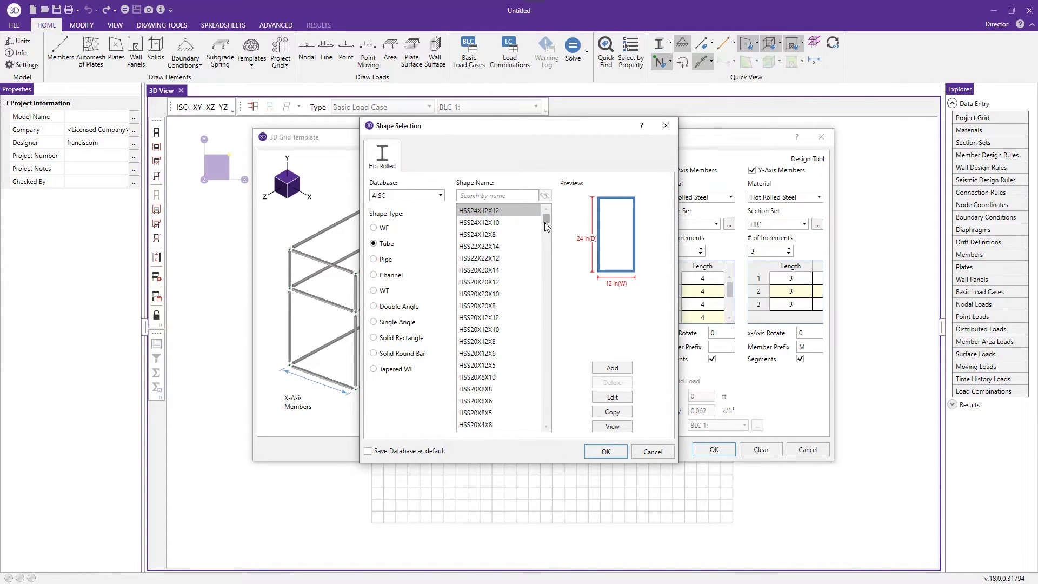
left_click_drag(545, 221, 543, 422)
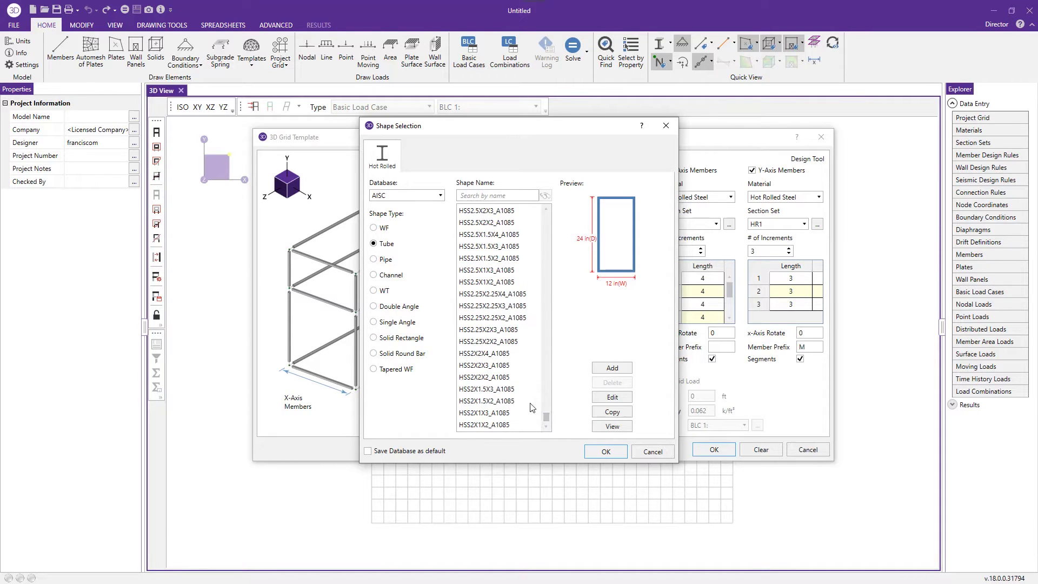
left_click(512, 355)
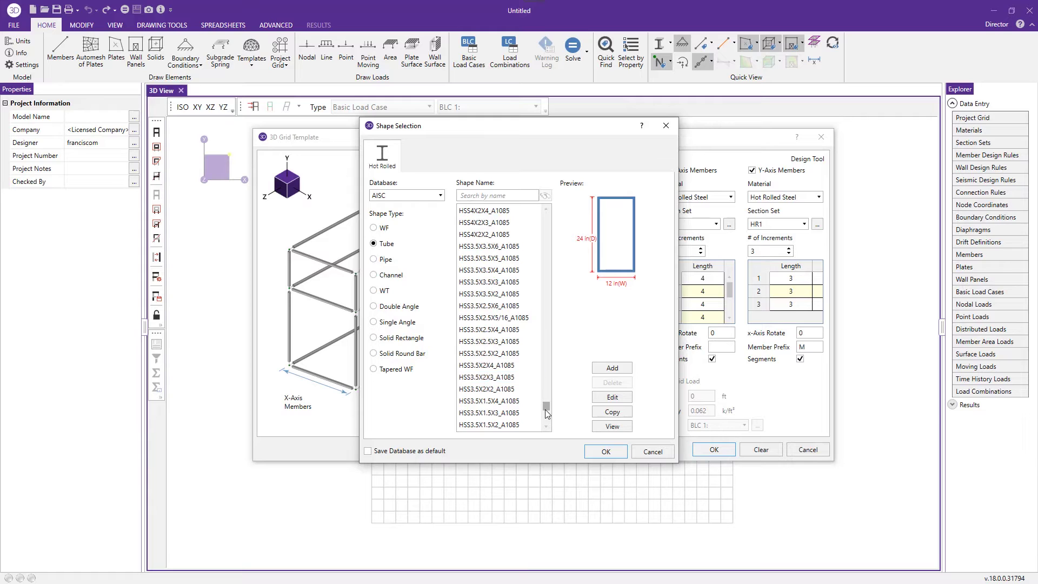
left_click_drag(545, 412, 542, 359)
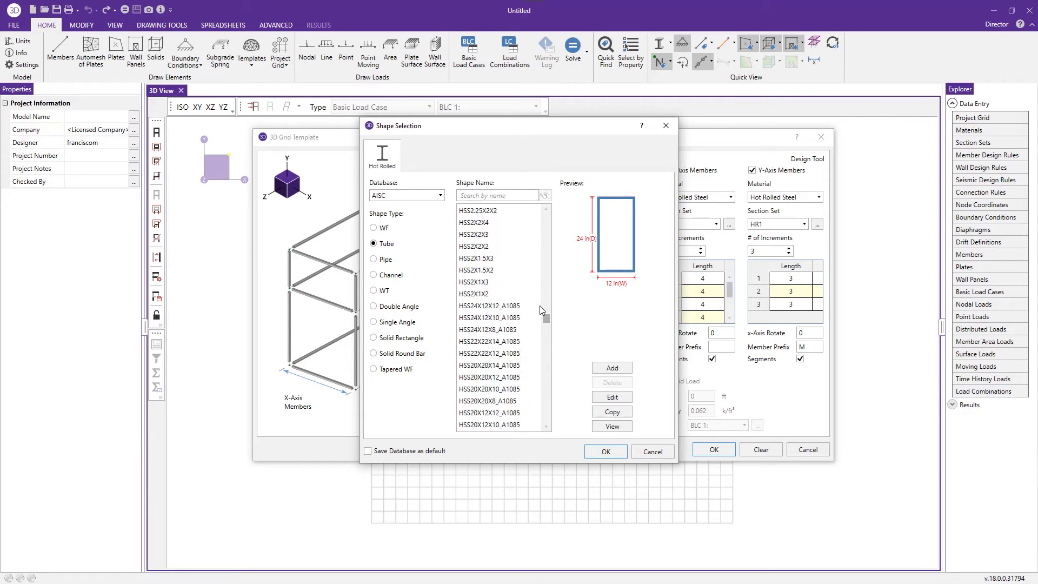
scroll(540, 307, "up", 4)
left_click(496, 366)
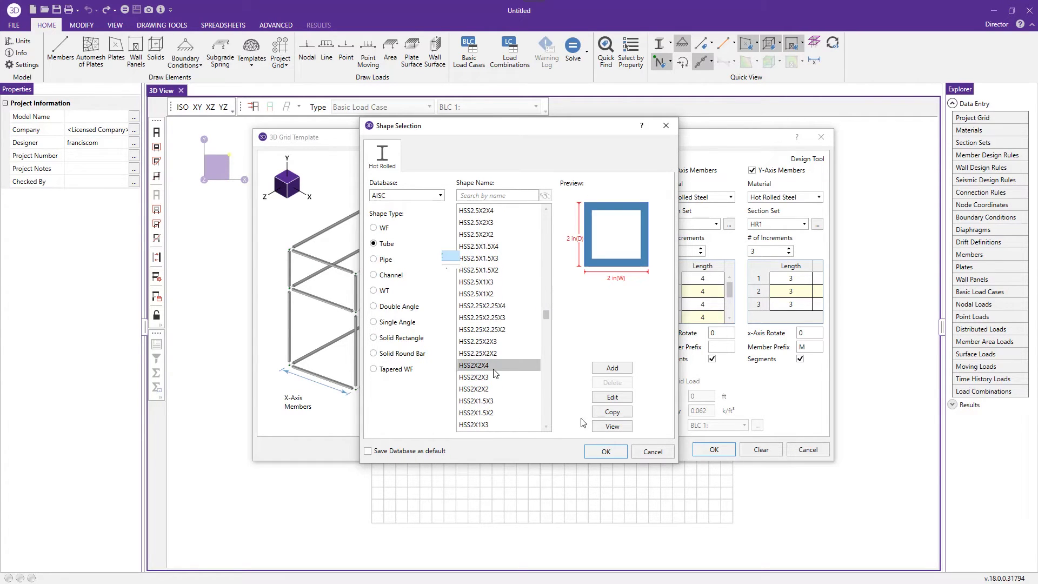
left_click(607, 452)
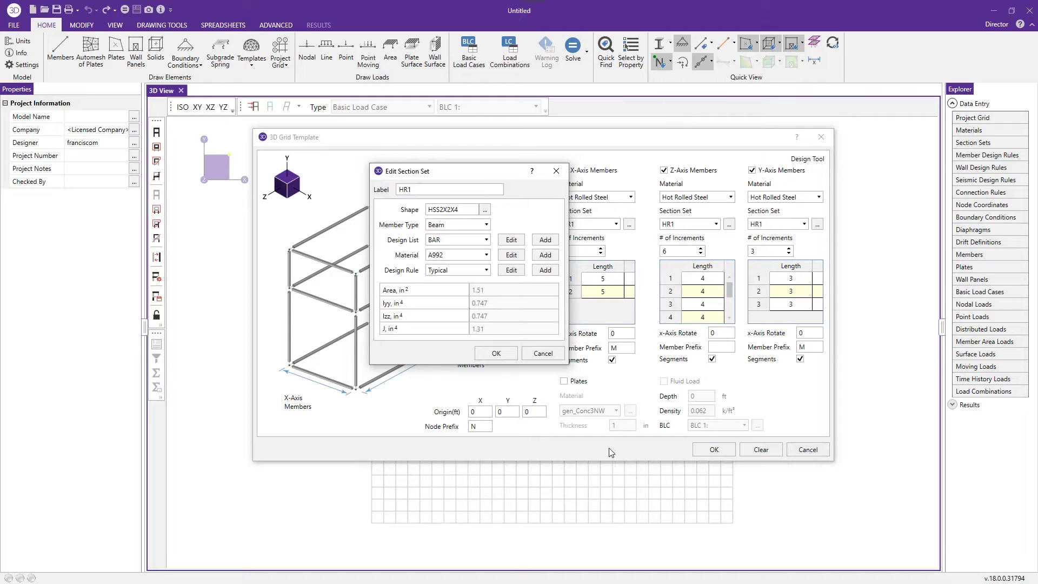
Step: Set HR1's material to A500 Gr.B Rect and design list to SquareTube, and confirm
left_click(469, 256)
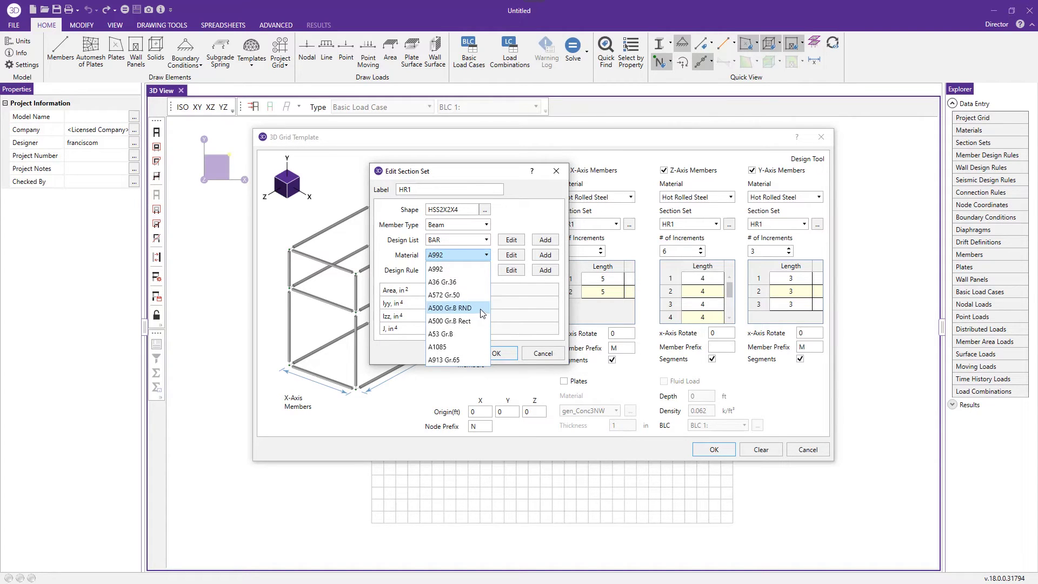
left_click(470, 320)
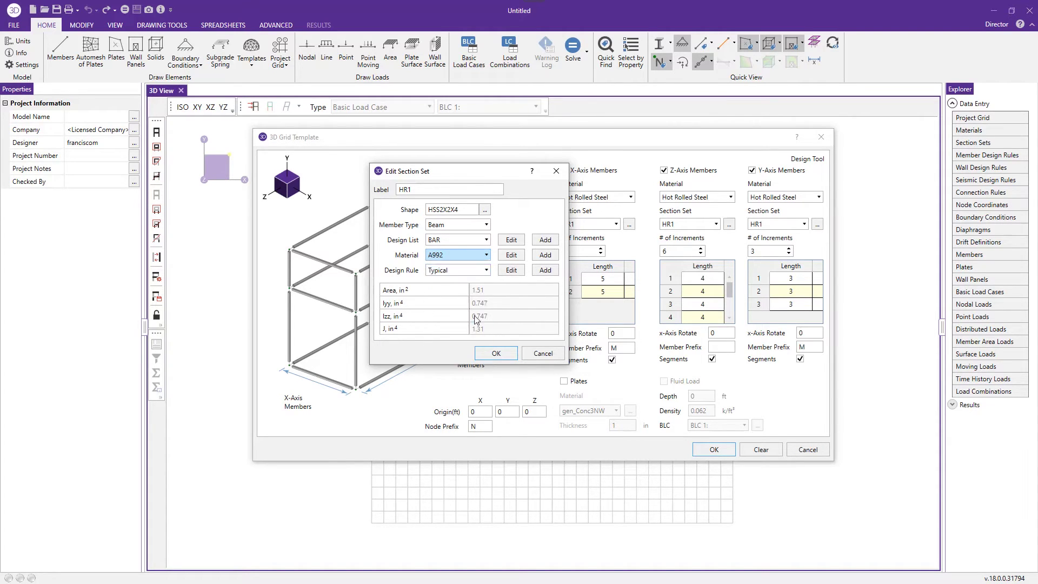
left_click(461, 241)
scroll(472, 308, "down", 1)
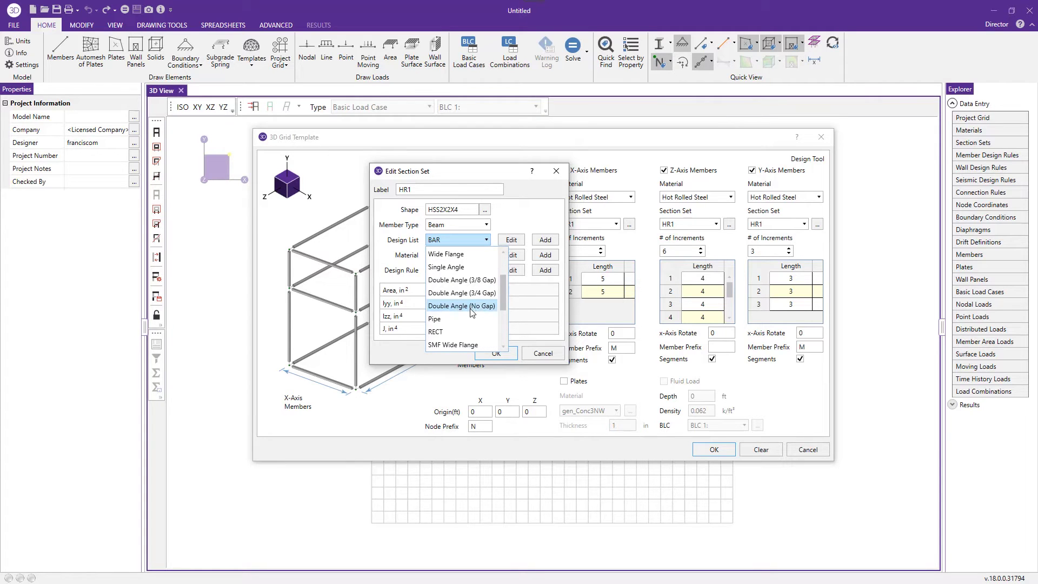
scroll(471, 330, "down", 1)
left_click(466, 339)
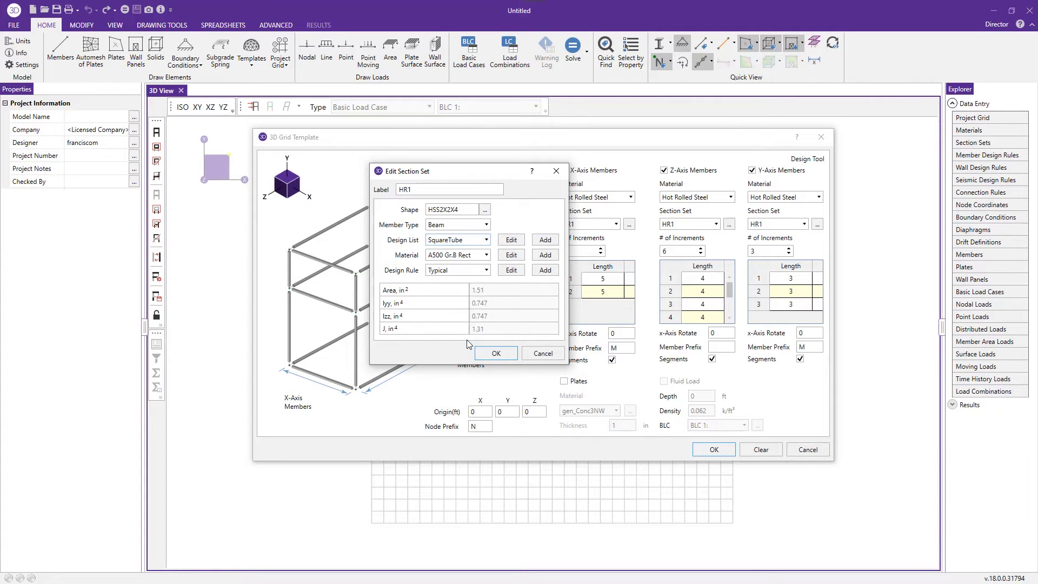
left_click(496, 354)
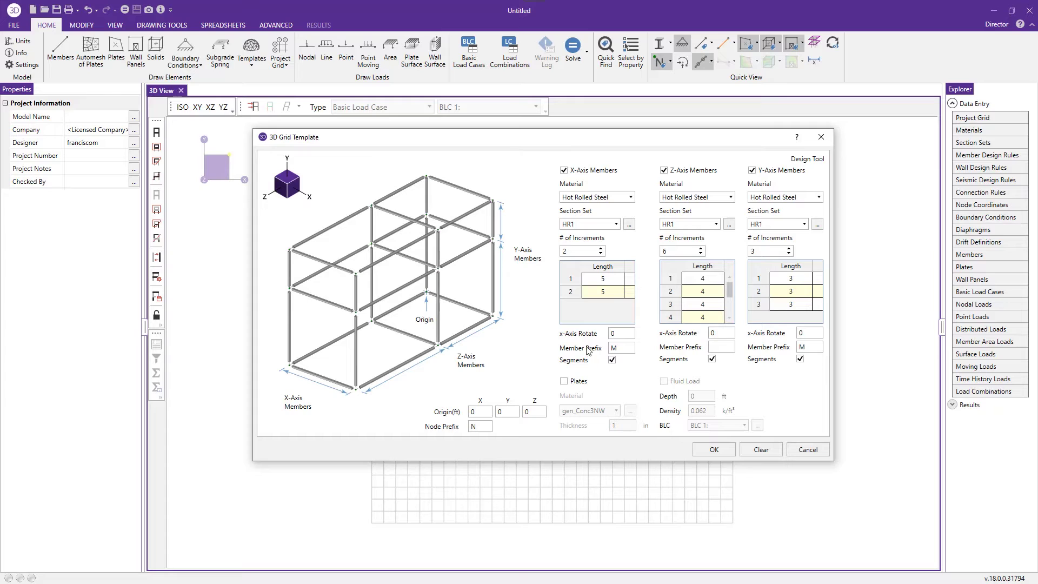
left_click(610, 286)
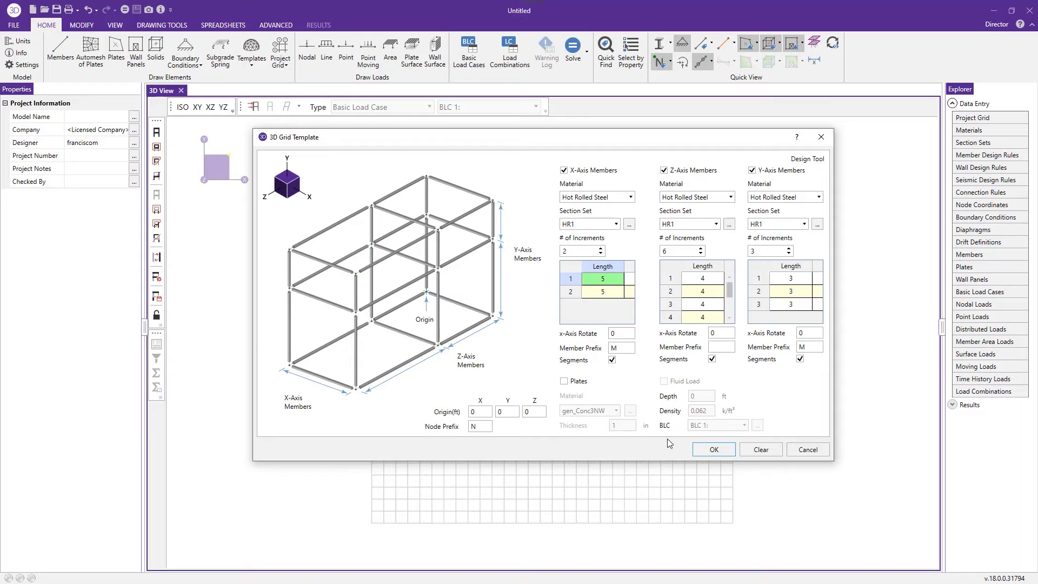
left_click(715, 450)
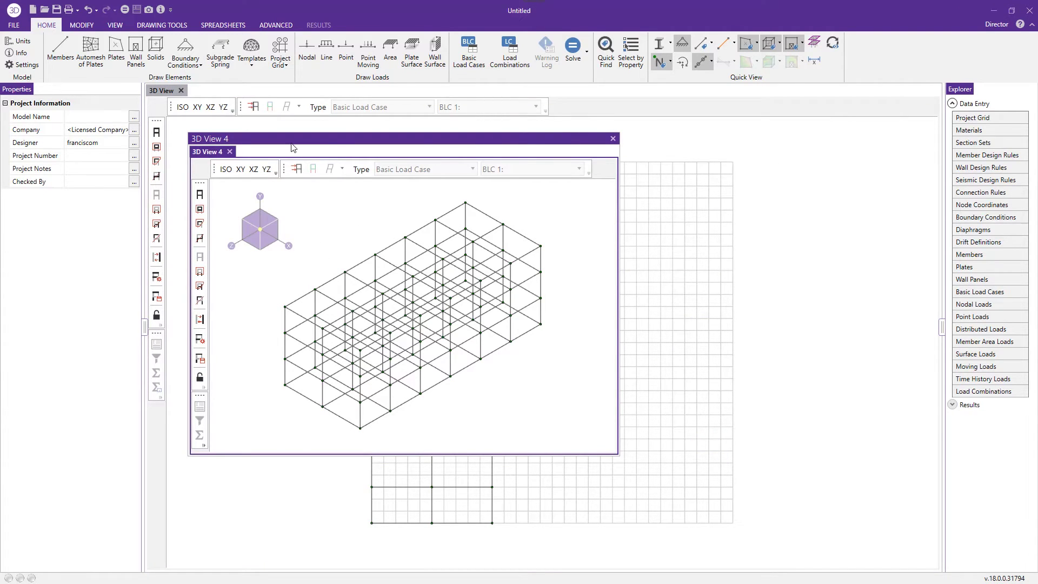
Step: Dock the generated grid rack view and show its members as rendered solid shapes
left_click_drag(287, 141, 542, 329)
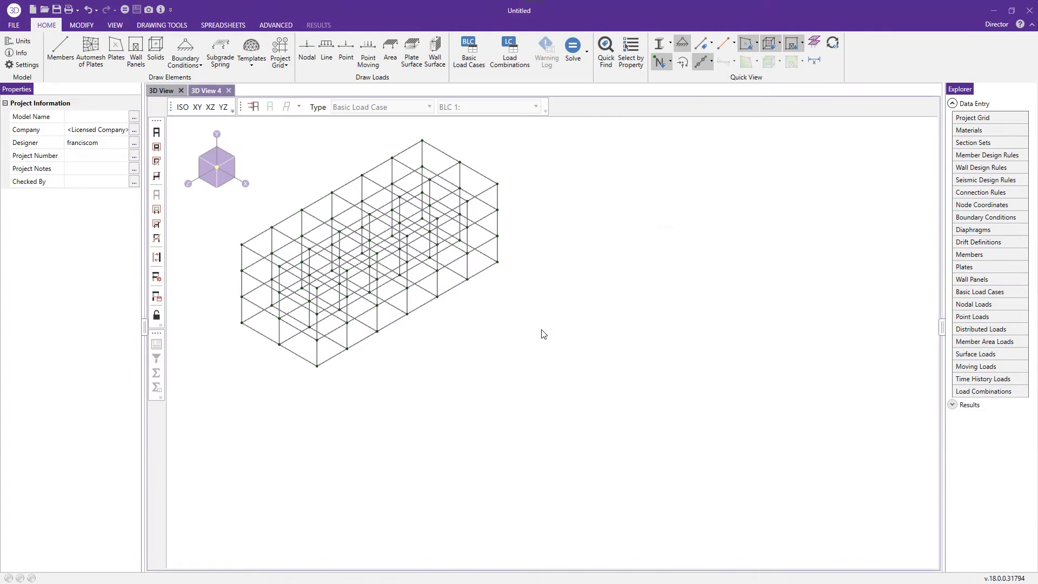
left_click(659, 44)
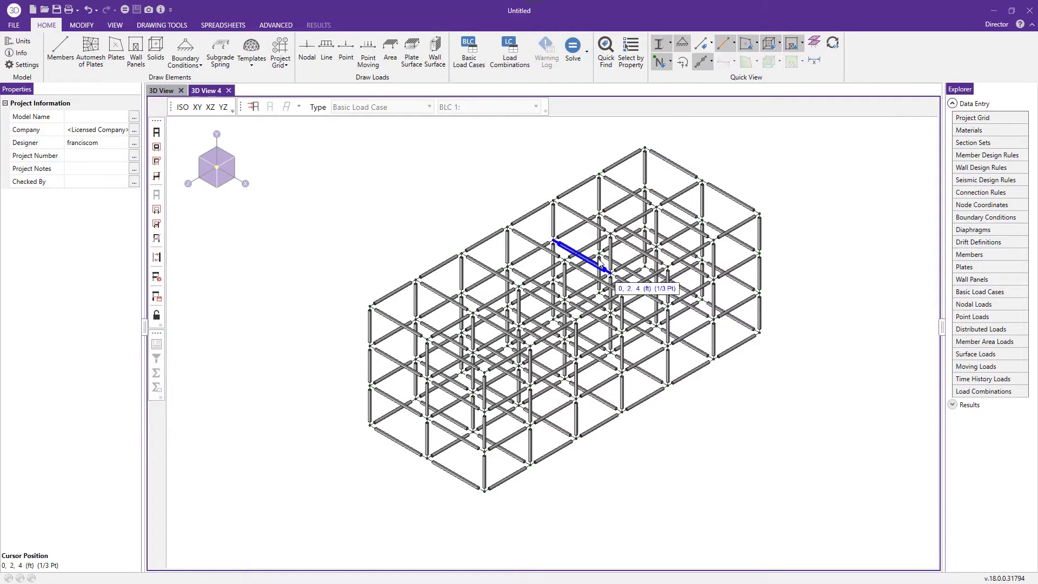
scroll(573, 284, "up", 1)
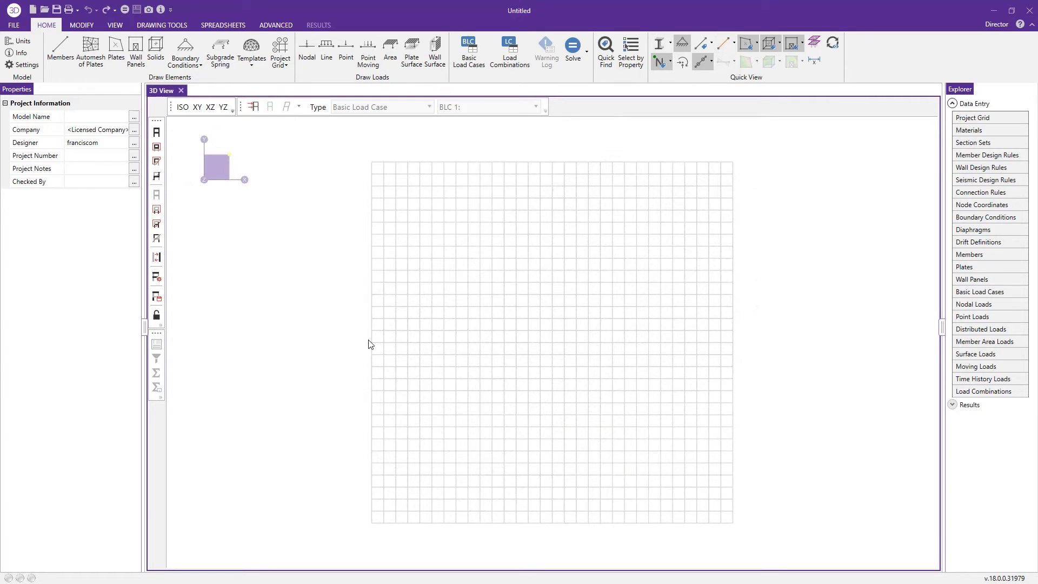
Step: Open the Geodesic Dome template and begin editing the dome height
left_click(251, 51)
left_click(334, 151)
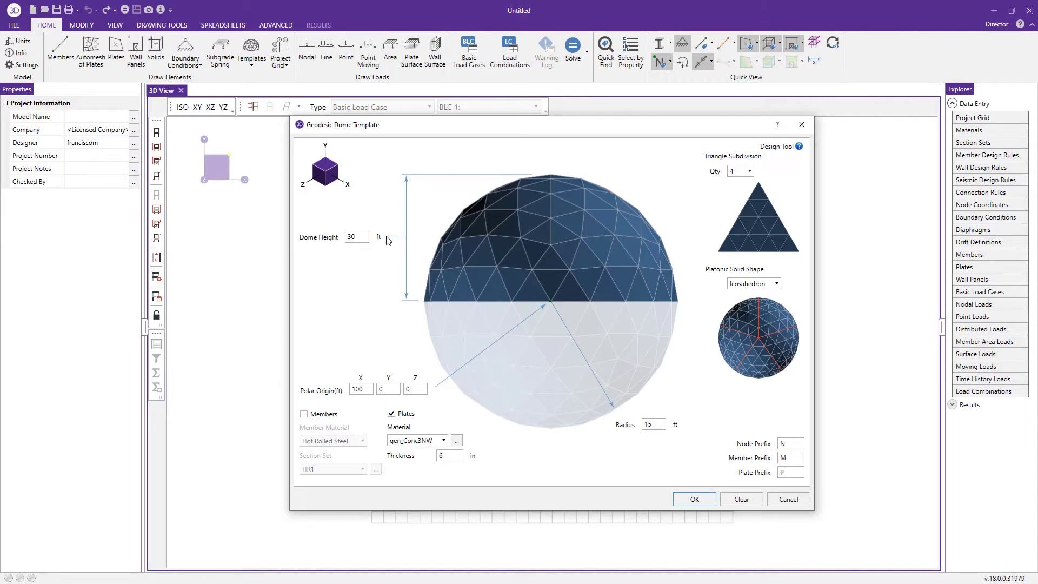
left_click_drag(413, 126, 408, 134)
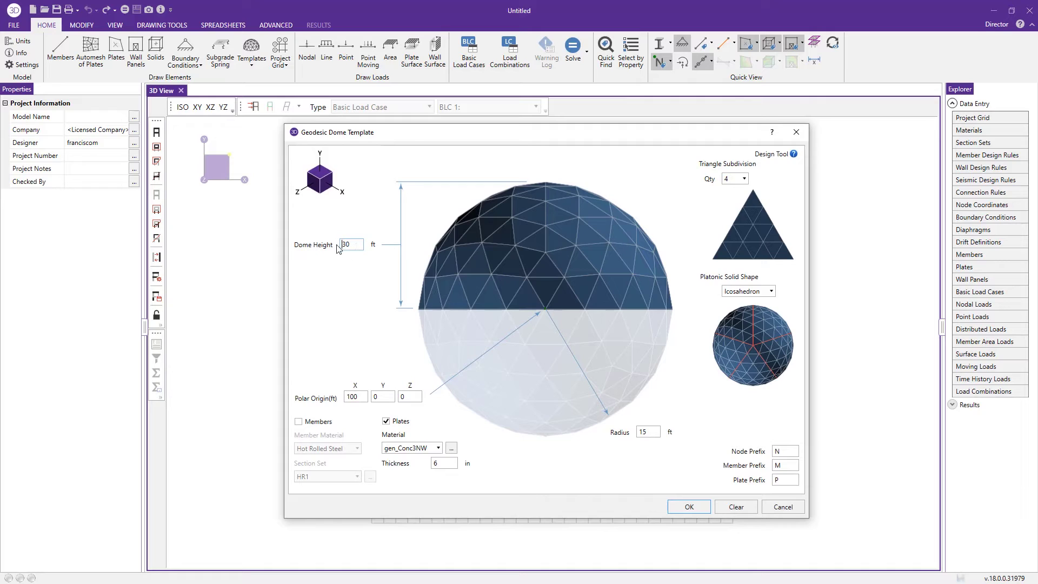
key("Home")
Step: Try triangle subdivisions 3 and 2, settle on 4, then list the platonic base shapes
left_click(744, 179)
left_click(740, 207)
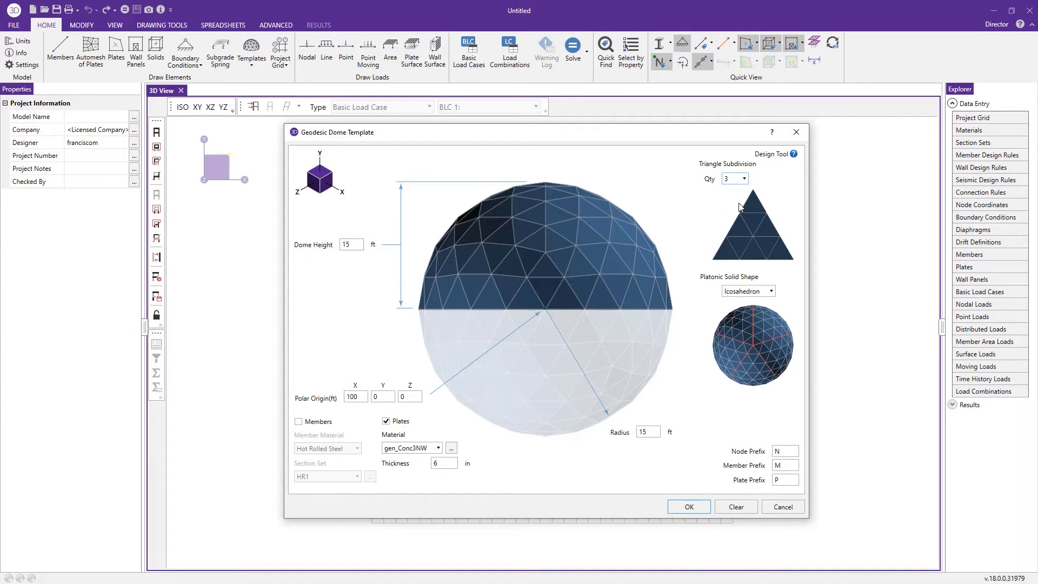
left_click(739, 178)
left_click(726, 192)
left_click(736, 176)
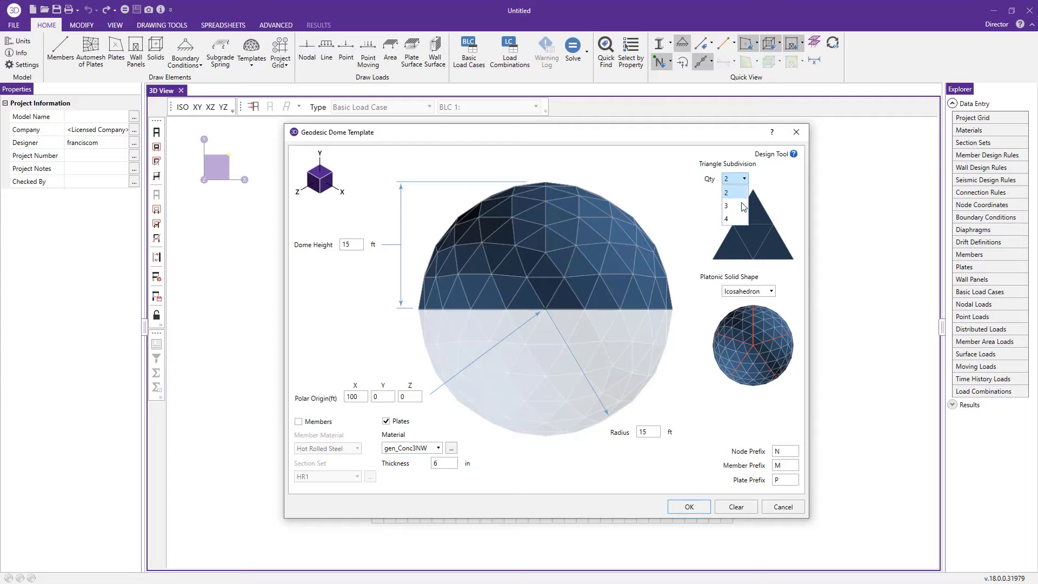
left_click(737, 217)
left_click(740, 180)
left_click(734, 220)
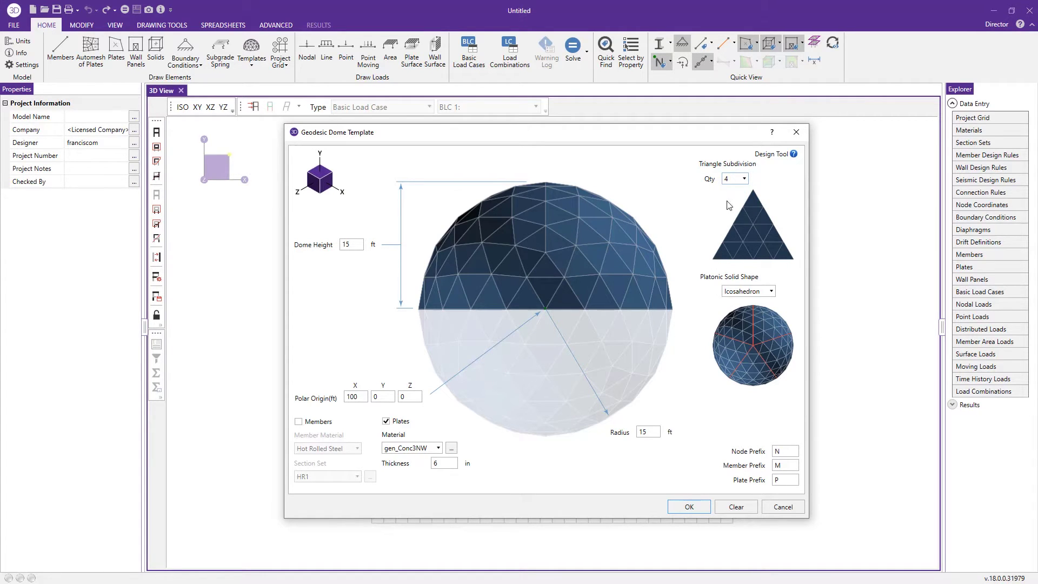
left_click(756, 294)
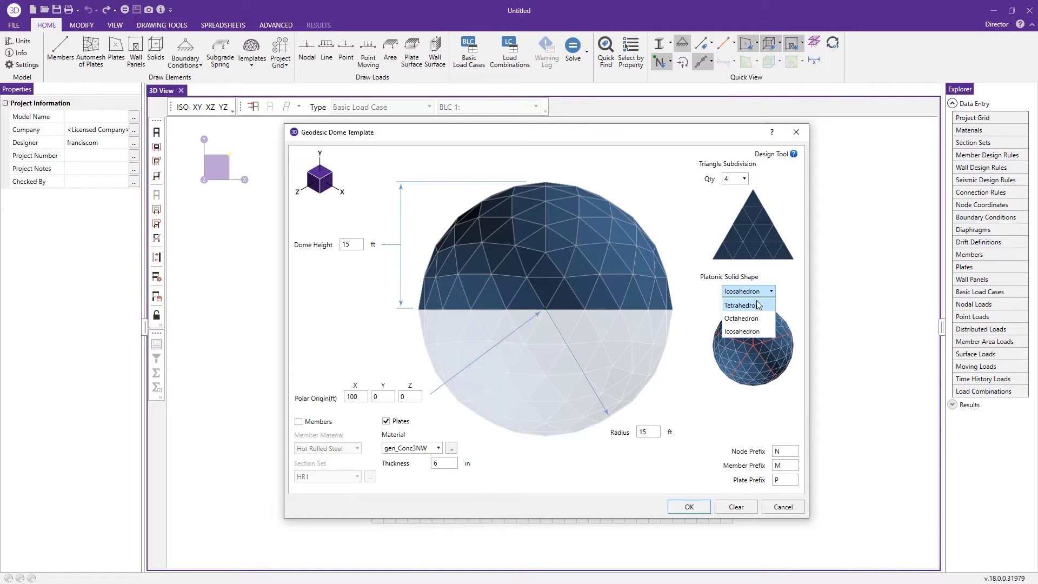
Step: Preview Tetrahedron and Octahedron base shapes, then return to Icosahedron
left_click(759, 305)
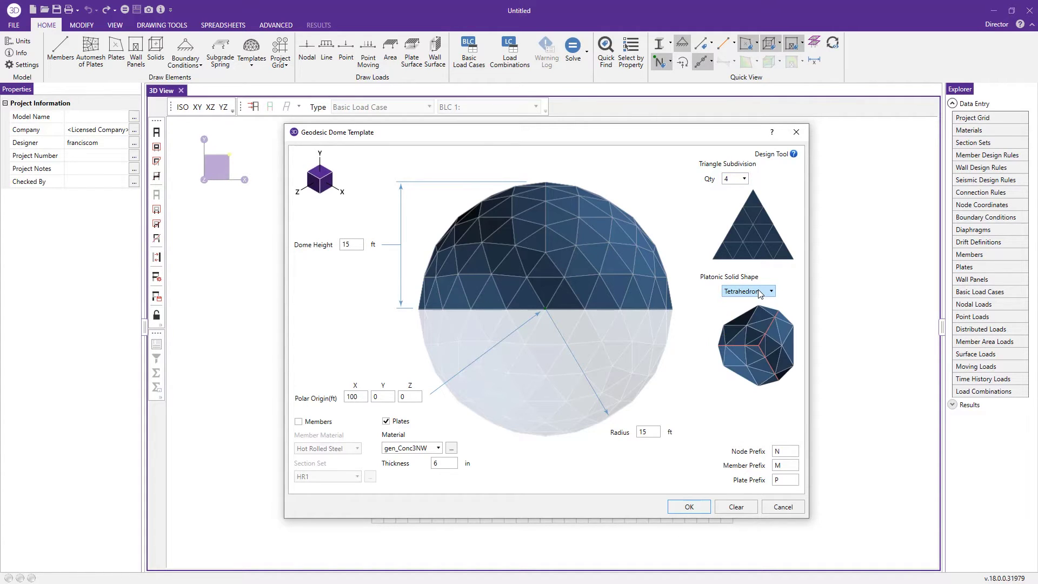
left_click(762, 293)
left_click(761, 319)
left_click(759, 292)
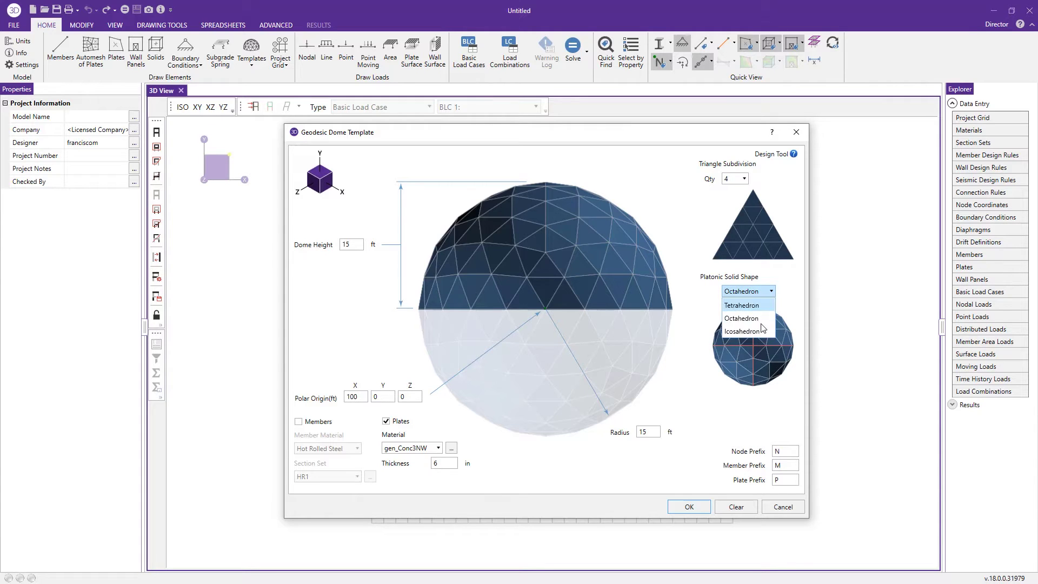
left_click(760, 333)
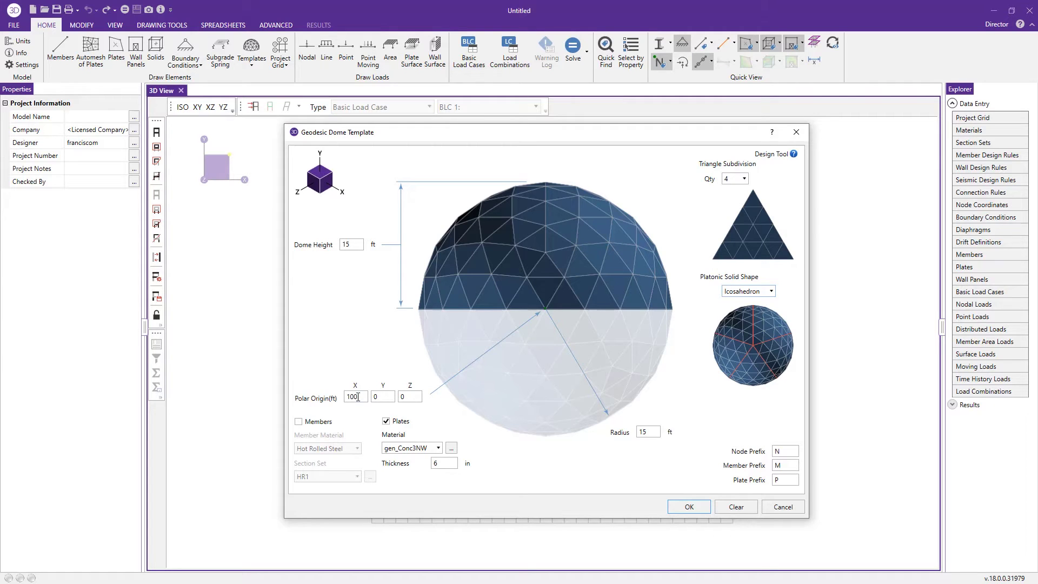
Step: Set polar origin X to 0 and 10 in gen_Conc4NW plates, then generate the dome
left_click_drag(358, 397, 317, 406)
type("0")
left_click(439, 449)
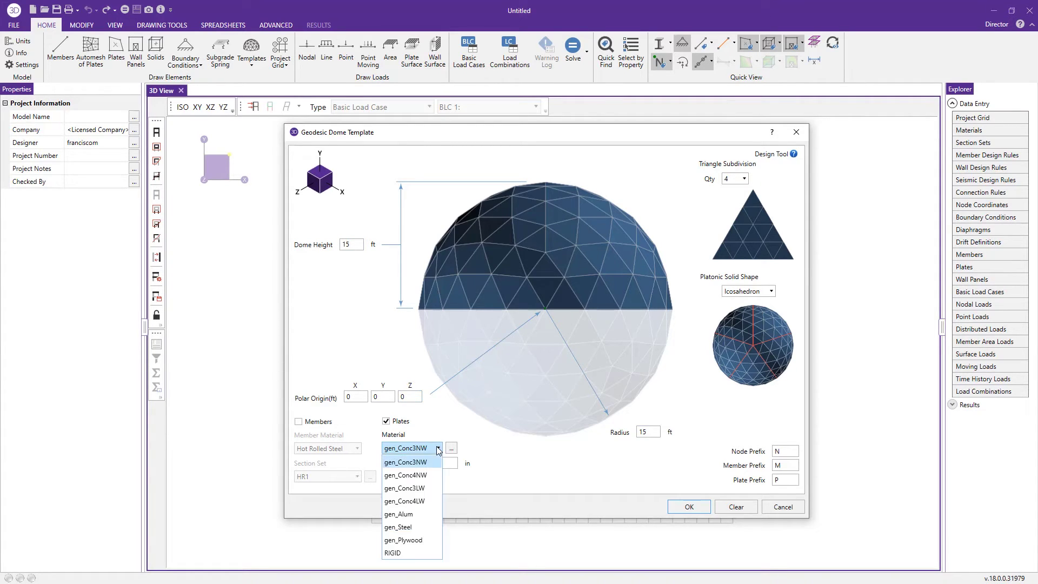
left_click(427, 475)
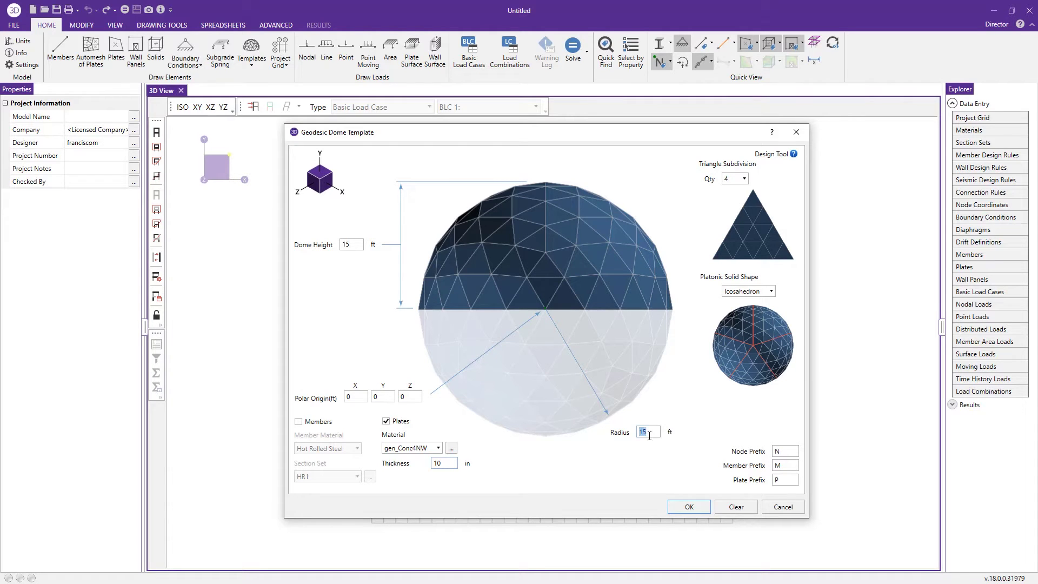
left_click(690, 507)
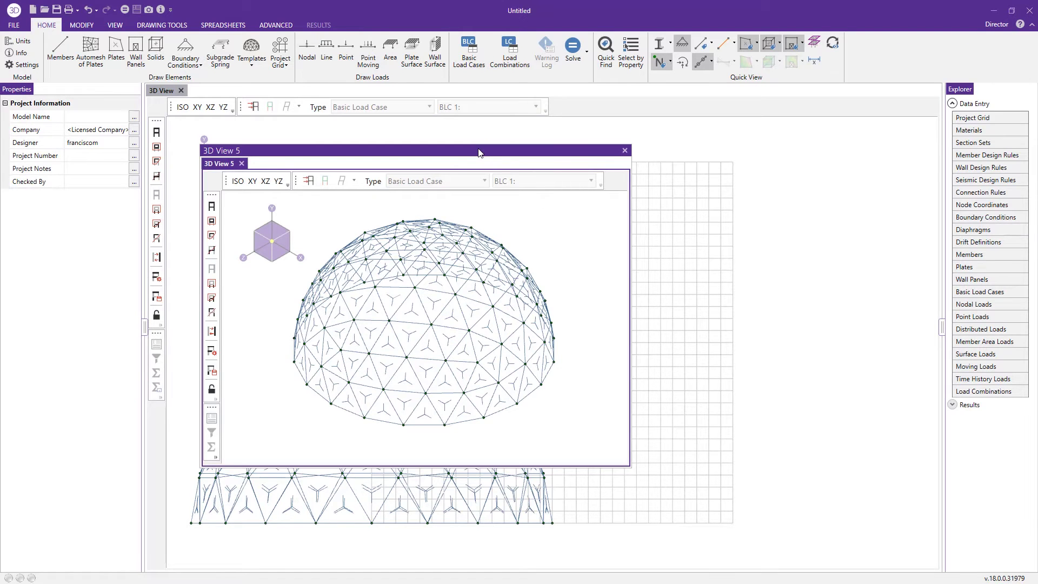
Step: Dock the dome view, render its plates as solid panels, and select the entire dome
left_click_drag(478, 151, 542, 330)
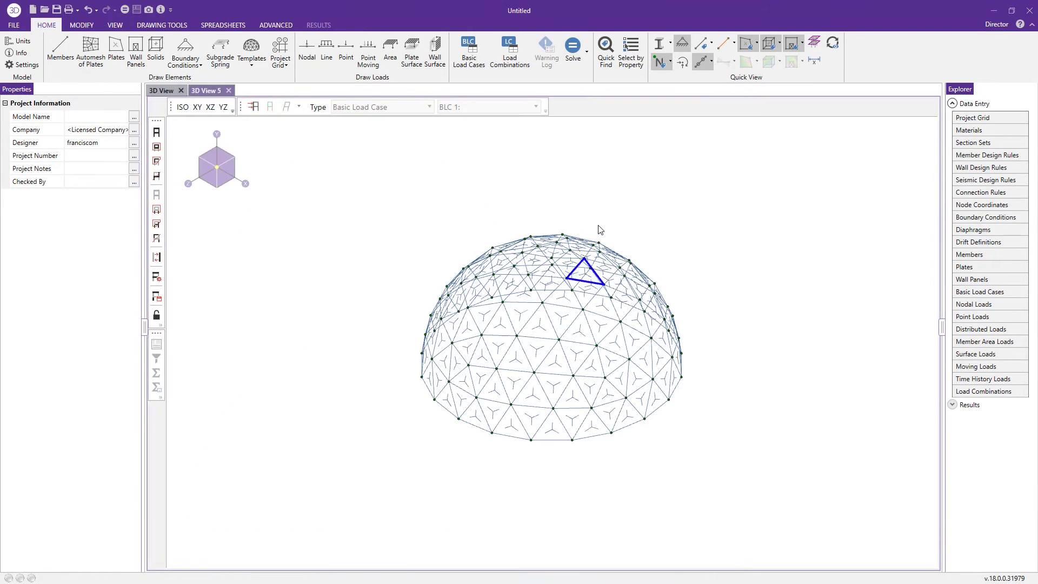
left_click(666, 45)
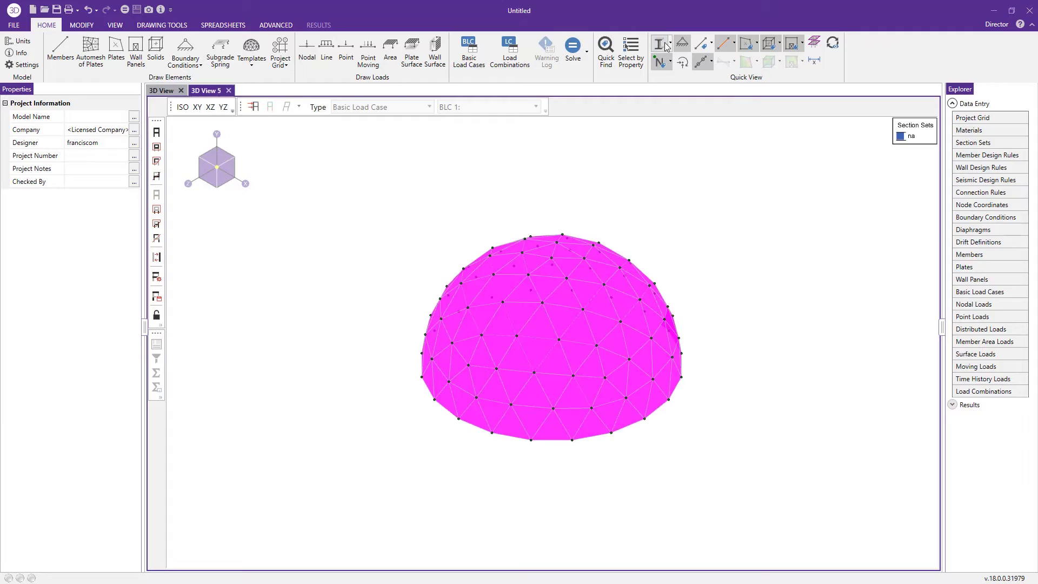
scroll(541, 314, "up", 4)
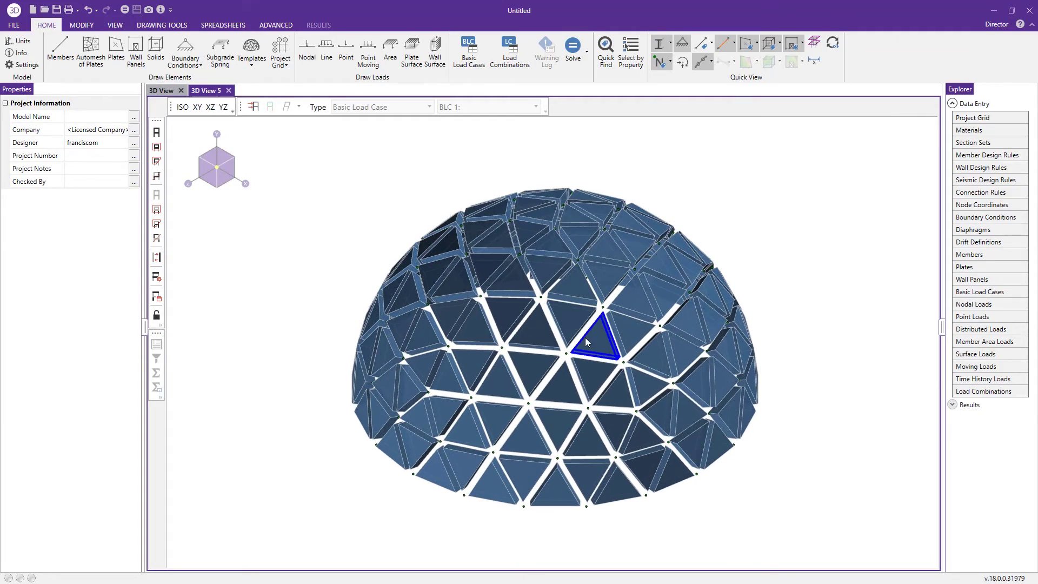
middle_click_drag(741, 438, 566, 461, "shift")
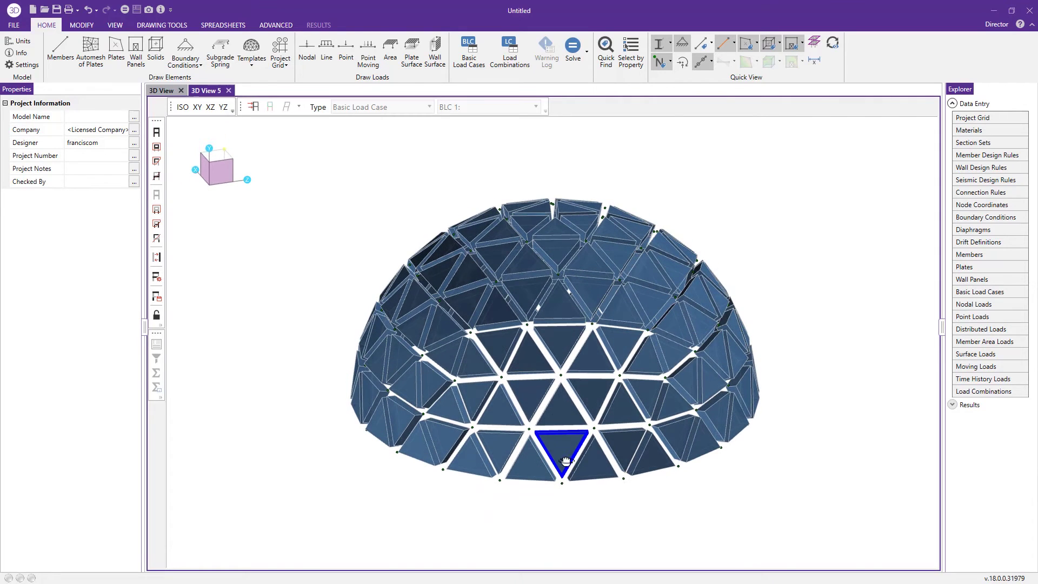
left_click(254, 49)
left_click(449, 194)
left_click_drag(303, 162, 760, 491)
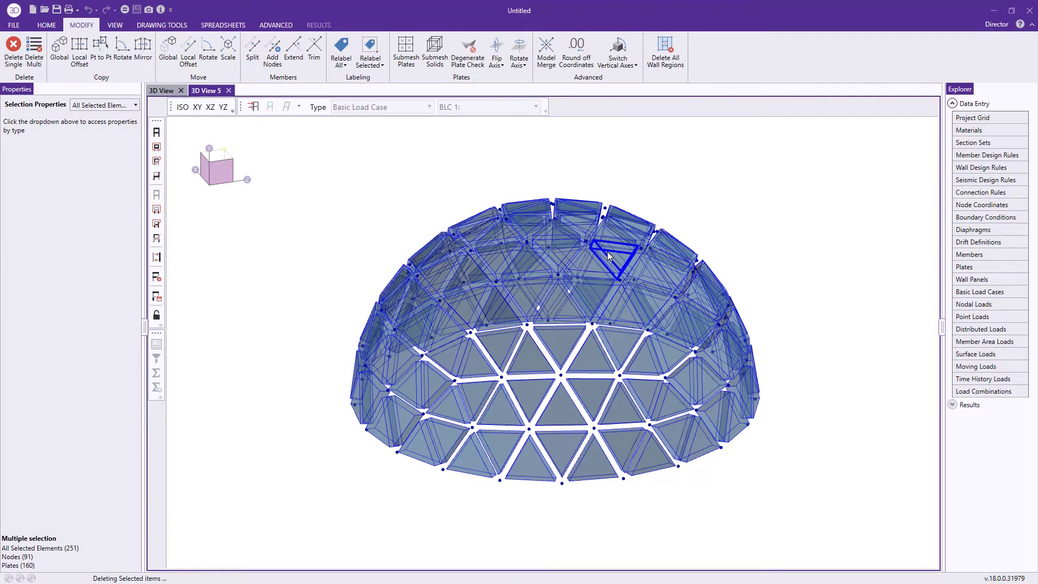
Step: Delete the dome and generate a 30 ft-high geodesic dome forming a full sphere, then dock and orbit it
key("Delete")
left_click(252, 54)
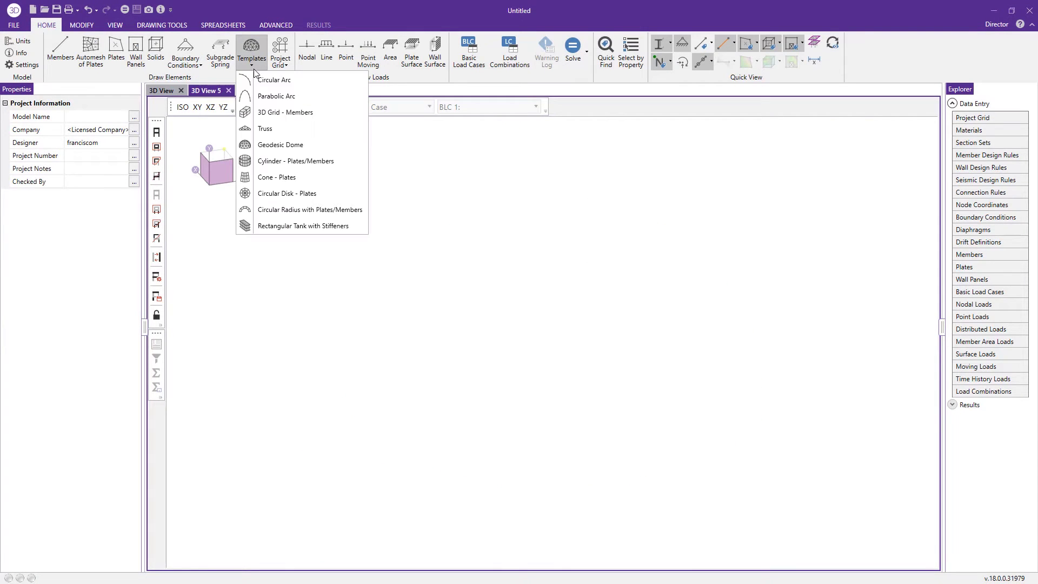
left_click(329, 142)
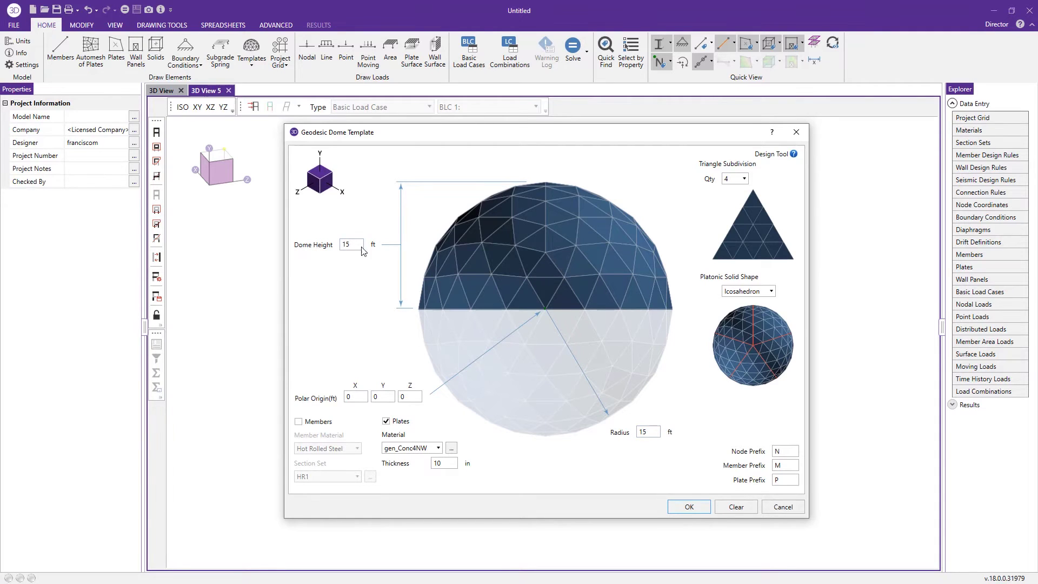
left_click(344, 244)
type("30")
left_click(691, 506)
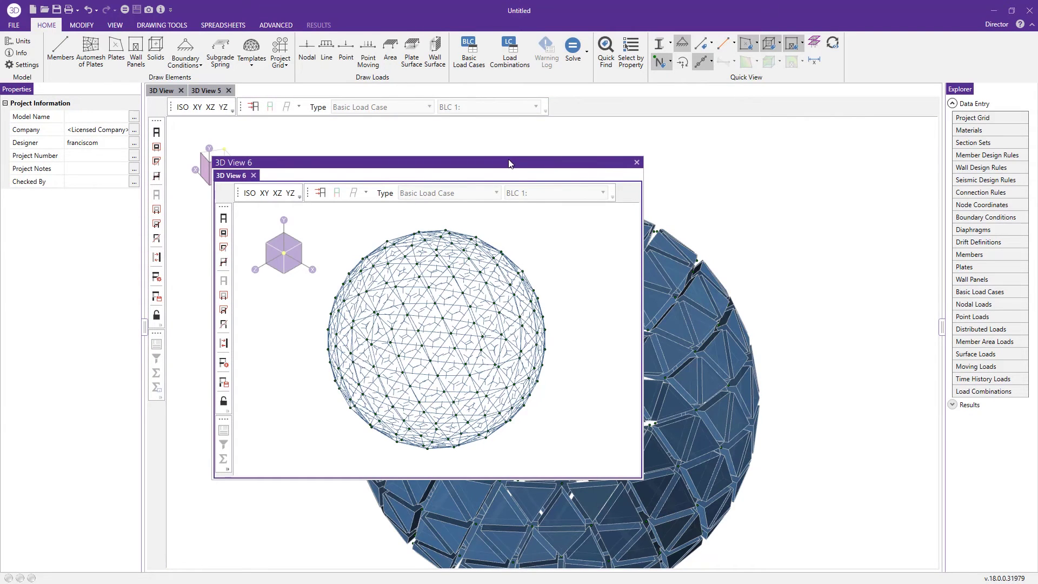
left_click_drag(509, 164, 538, 326)
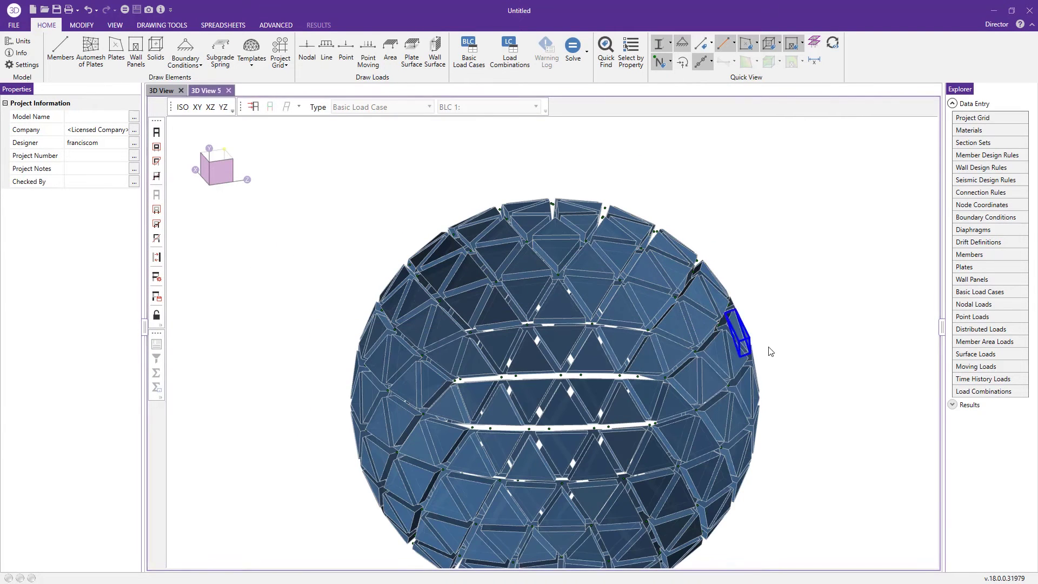
middle_click_drag(804, 338, 727, 319, "shift")
Step: Start the Cylinder - Plates/Members template with Y as the rotation axis
scroll(756, 301, "down", 2)
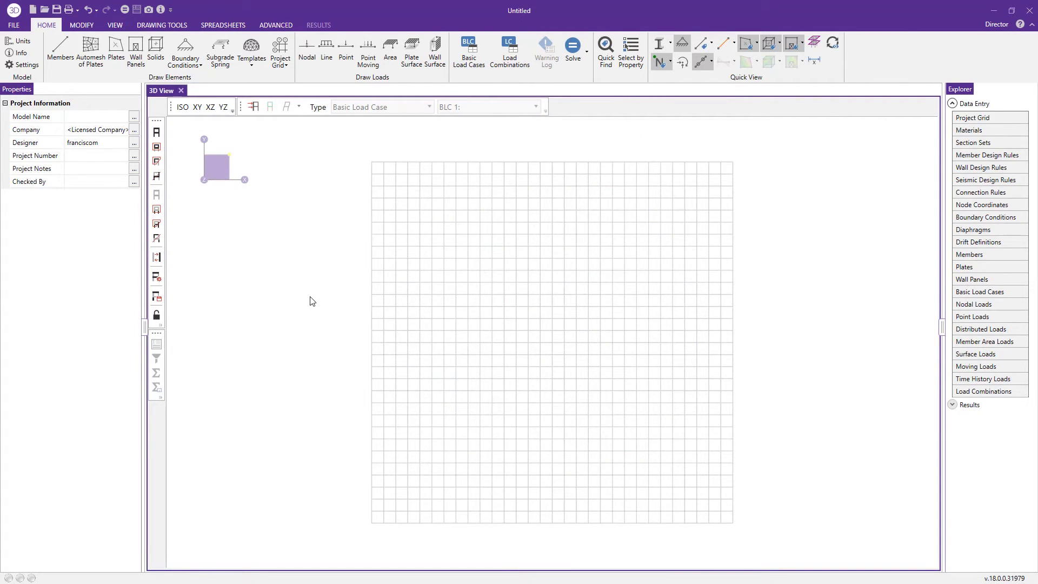
left_click(251, 54)
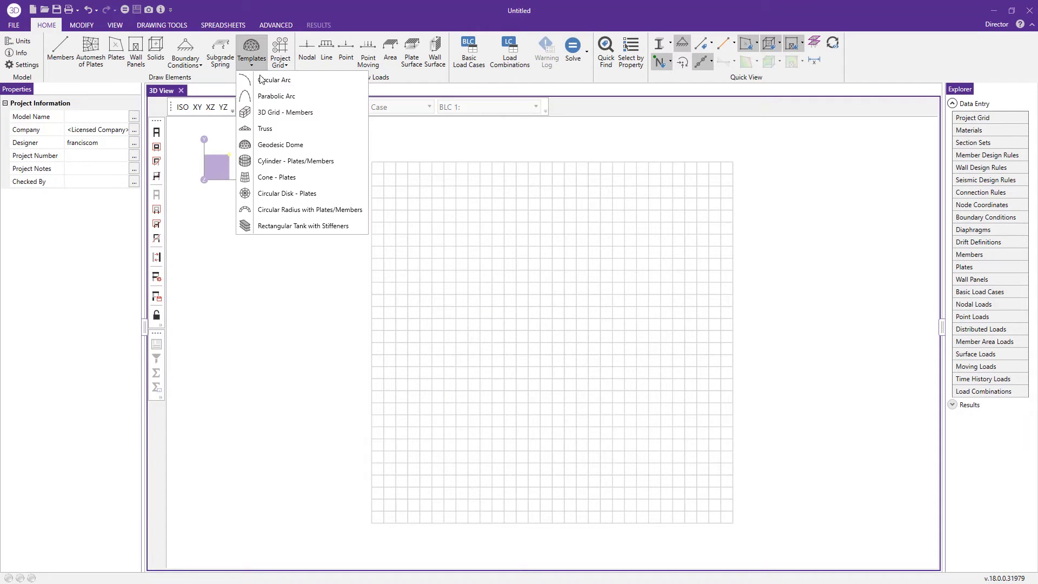
left_click(342, 166)
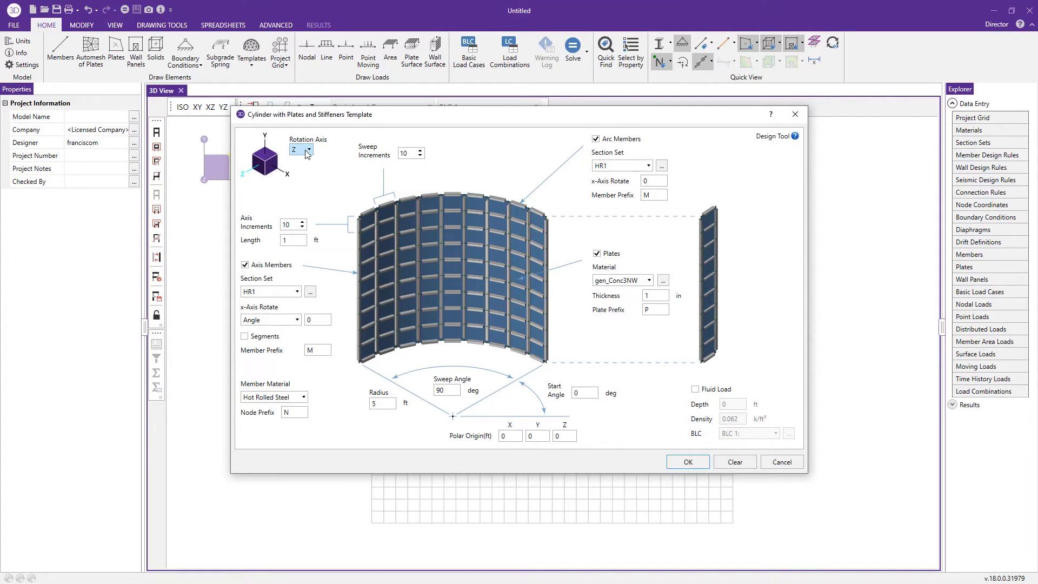
left_click(370, 169)
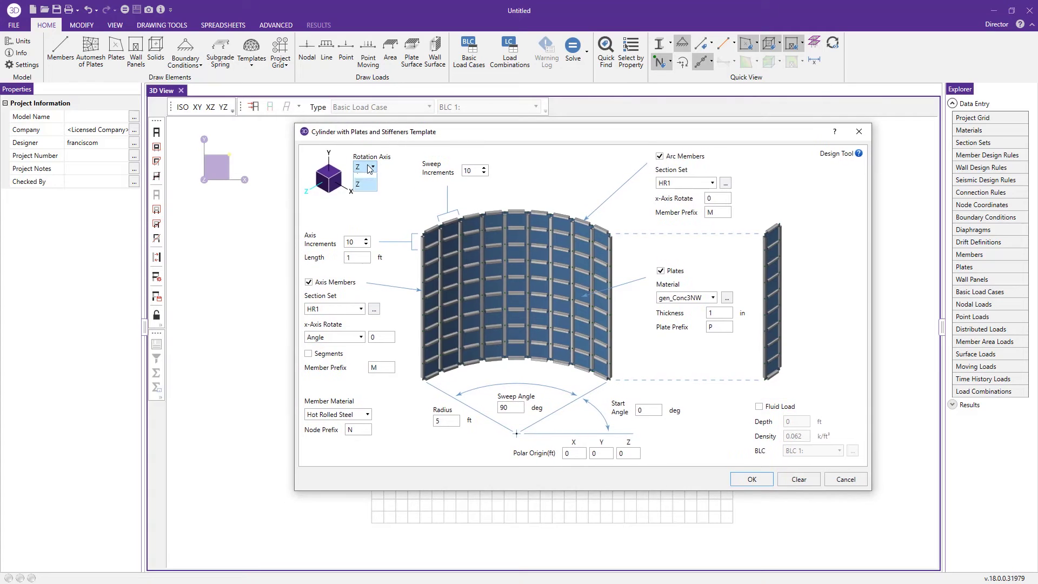
left_click(367, 196)
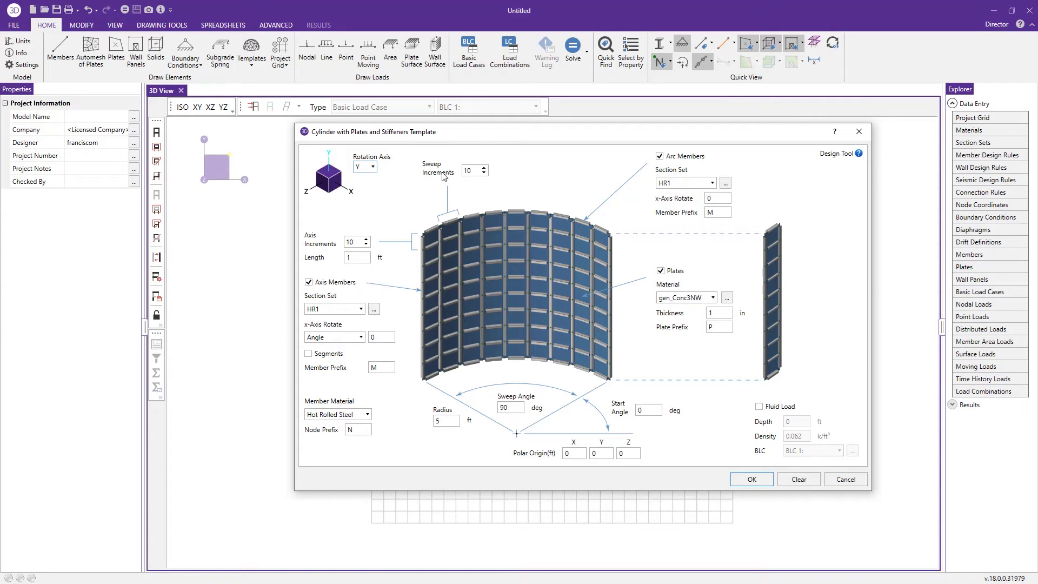
left_click(514, 408)
Step: Set the cylinder sweep to 360° with 100 sweep increments
double_click(511, 409)
double_click(477, 171)
left_click(485, 168)
scroll(485, 170, "up", 4)
left_click_drag(476, 171, 448, 178)
type("100")
Step: Set 50 axis increments of 1 ft length and turn off axis members
double_click(365, 260)
type("50")
double_click(353, 242)
double_click(365, 260)
type("1")
double_click(357, 242)
type("50")
double_click(361, 259)
left_click(348, 283)
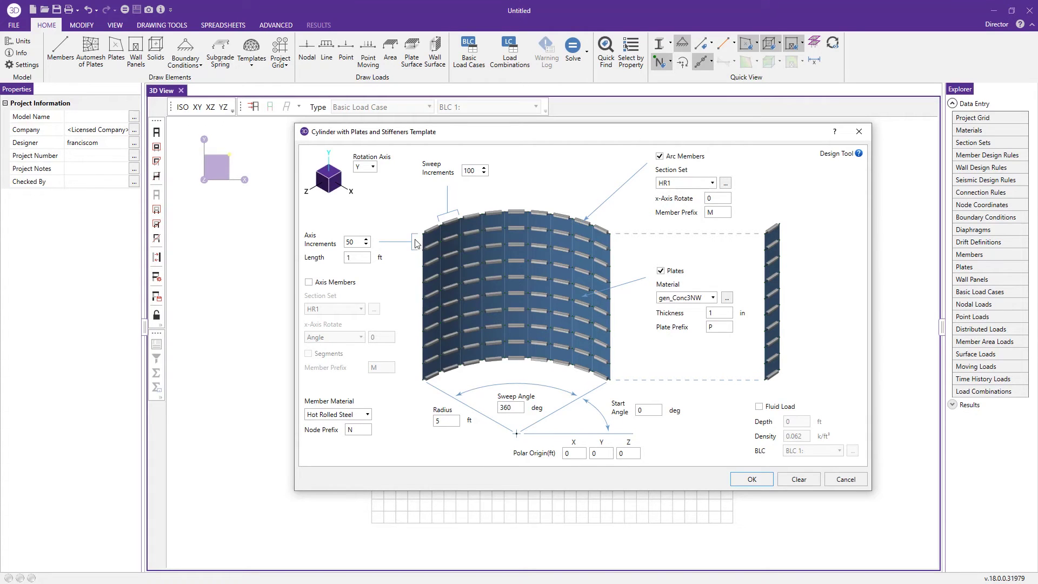
Step: Turn off arc stiffener members and use 0.25 in gen_Alum plates
left_click(660, 156)
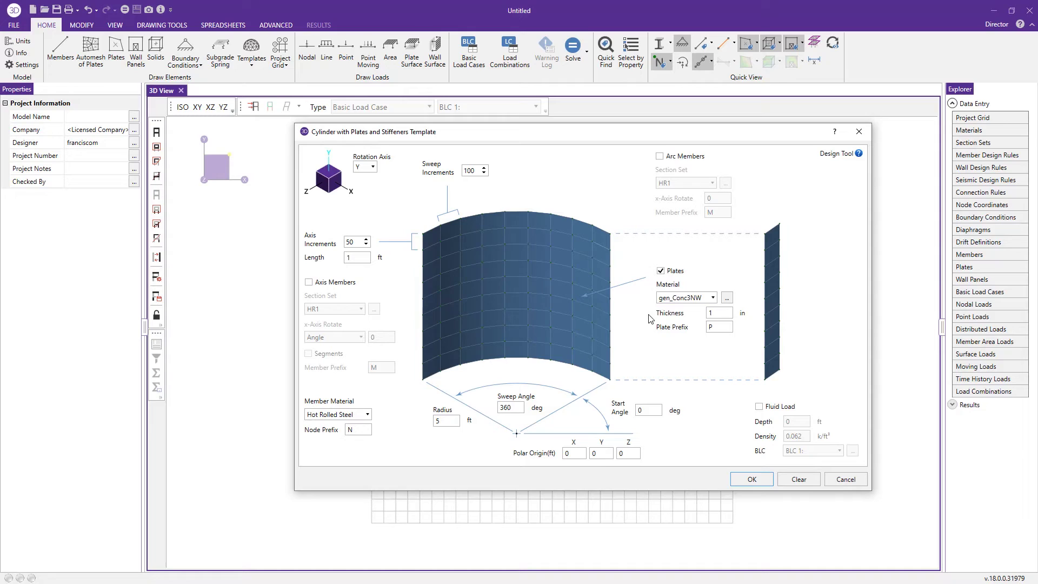
left_click(712, 298)
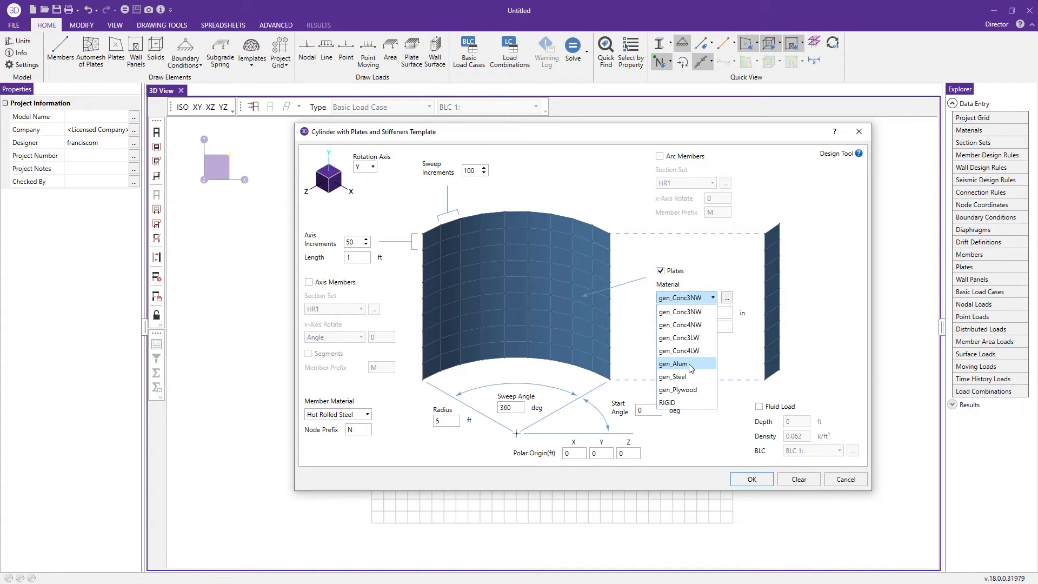
left_click(690, 368)
double_click(726, 314)
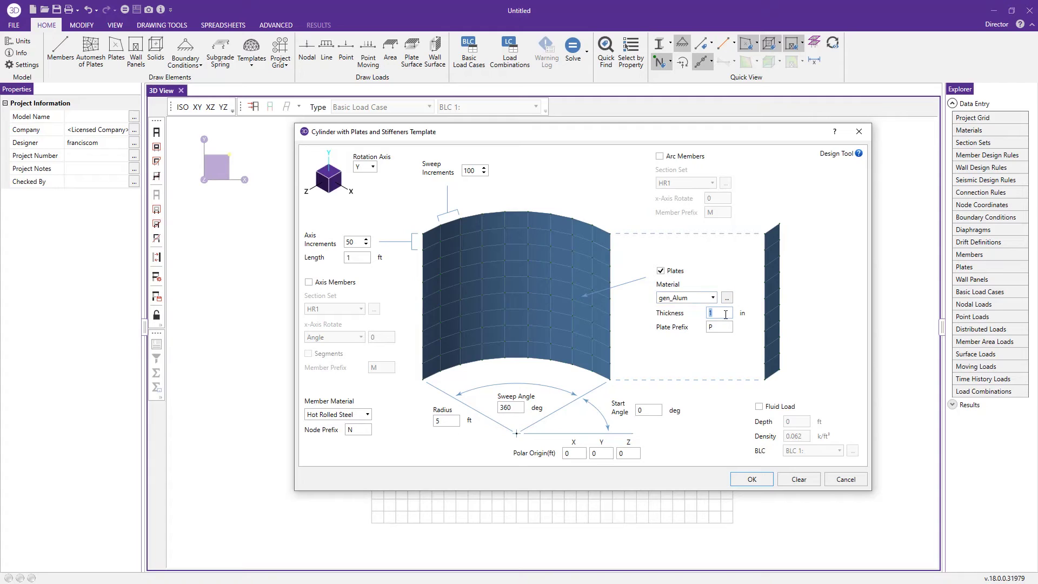
key("BackSpace")
type("0.25")
double_click(724, 326)
Step: Set the radius to 40 ft, add a fluid load, and generate the cylinder
double_click(450, 422)
key("BackSpace")
type("40")
left_click(782, 409)
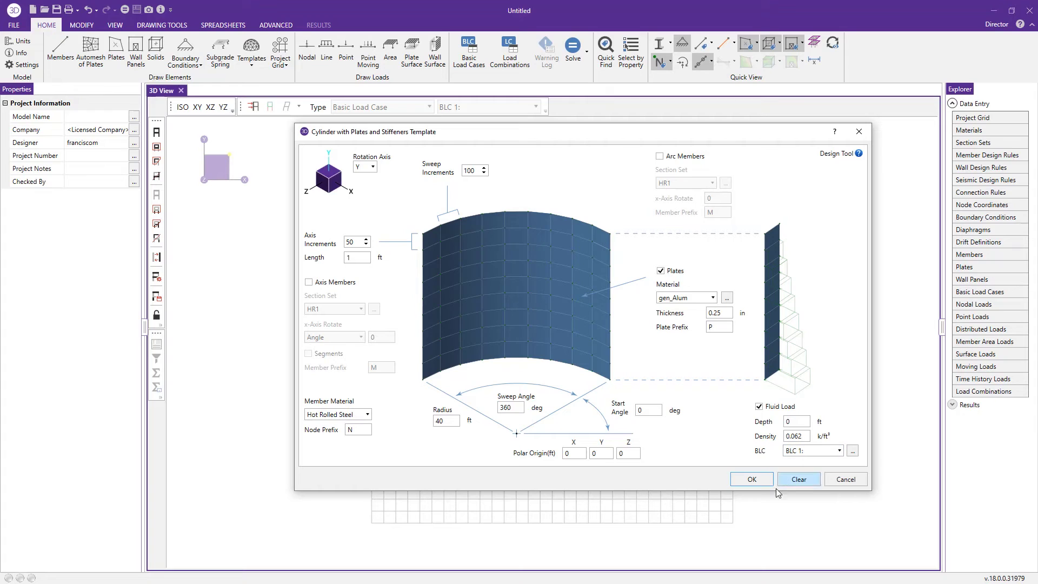
left_click(753, 480)
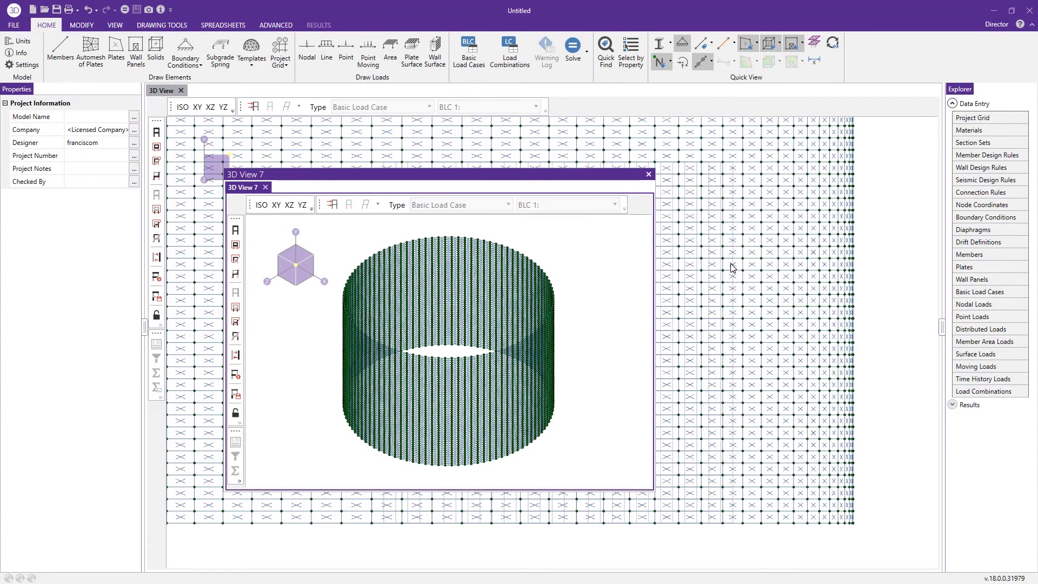
Step: Close the cylinder preview and view it isometrically with rendered plates
left_click(649, 174)
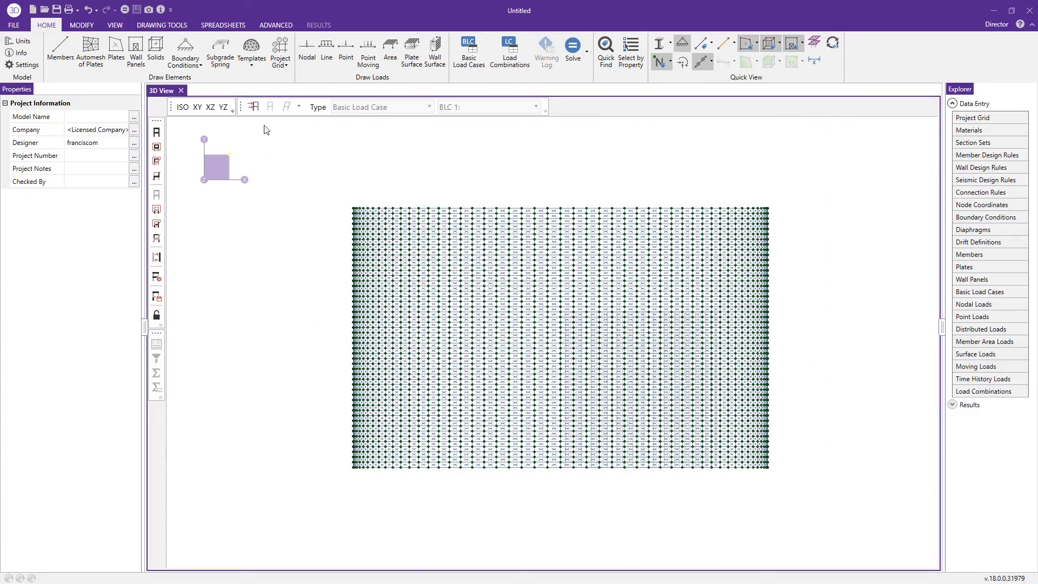
left_click(182, 107)
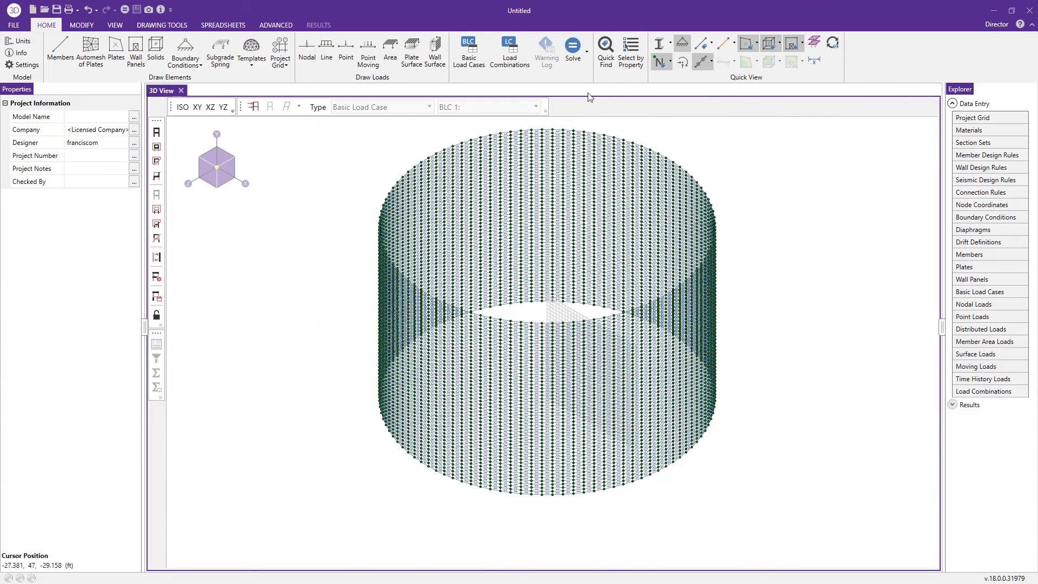
left_click(659, 64)
left_click(659, 64)
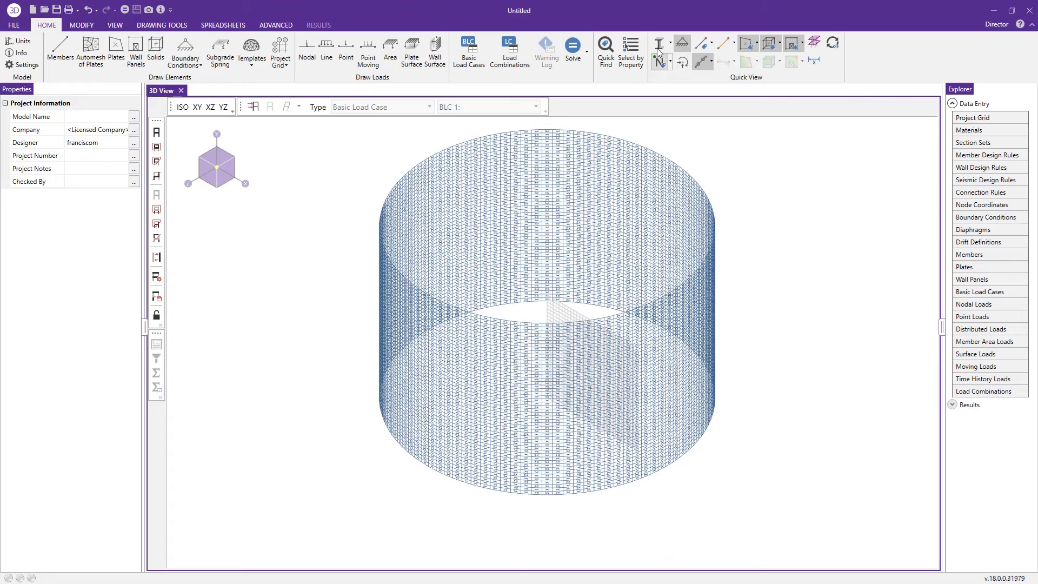
left_click(659, 45)
left_click(659, 44)
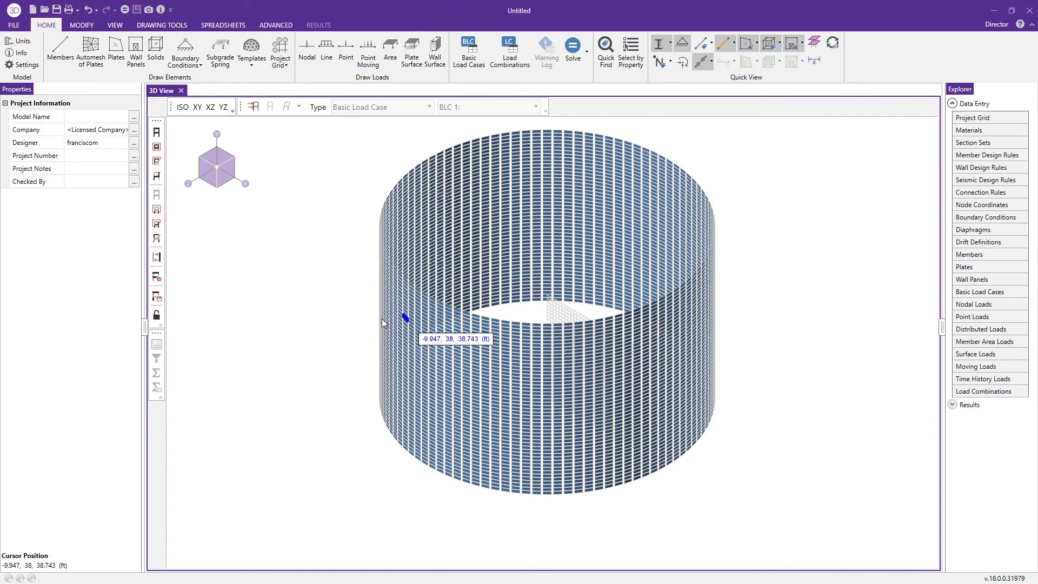
Step: Zoom out and return to the flat XY elevation view
scroll(383, 323, "down", 4)
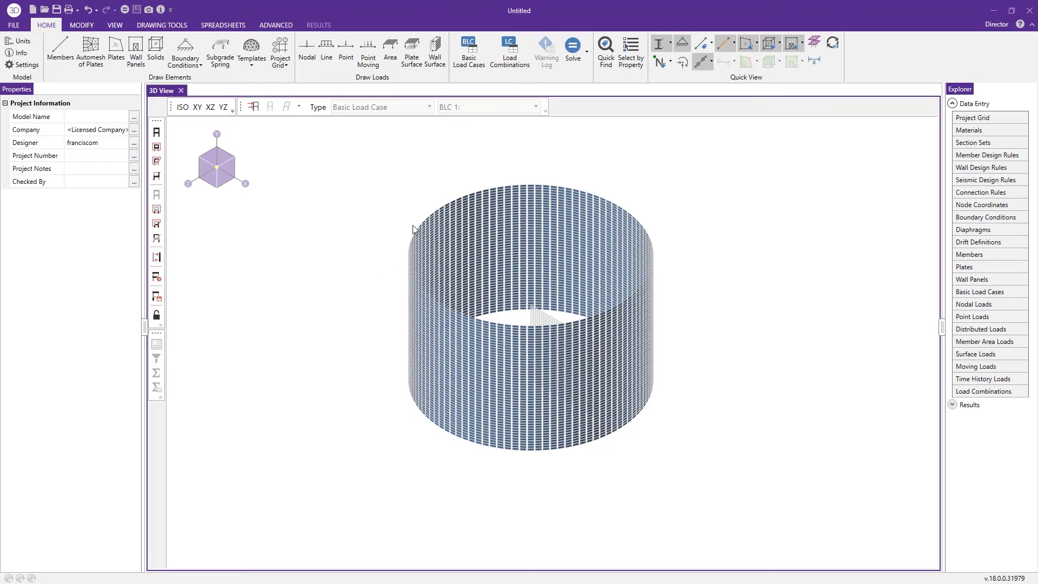
key("ctrl+shift+z")
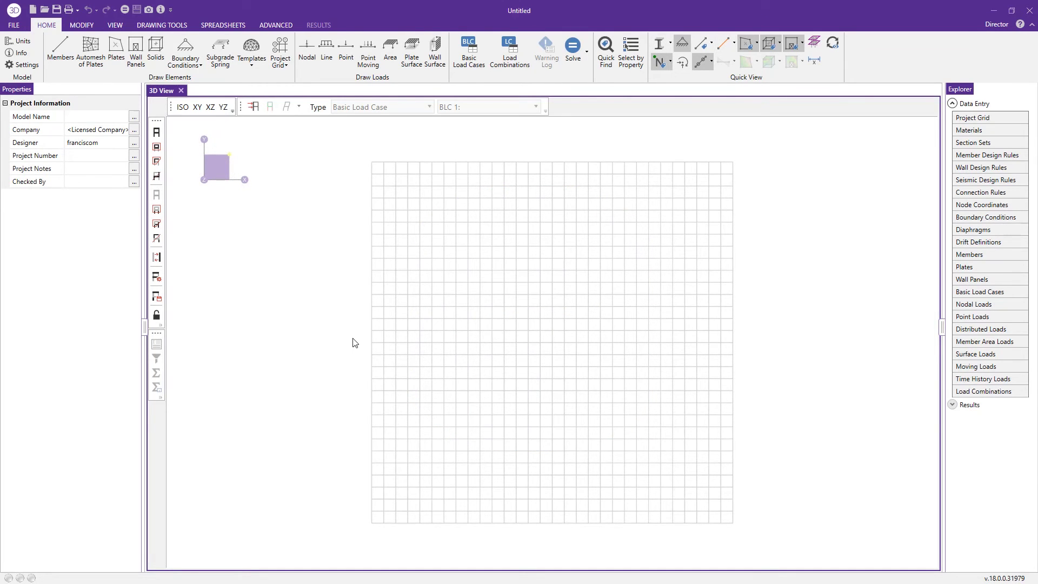
left_click(264, 62)
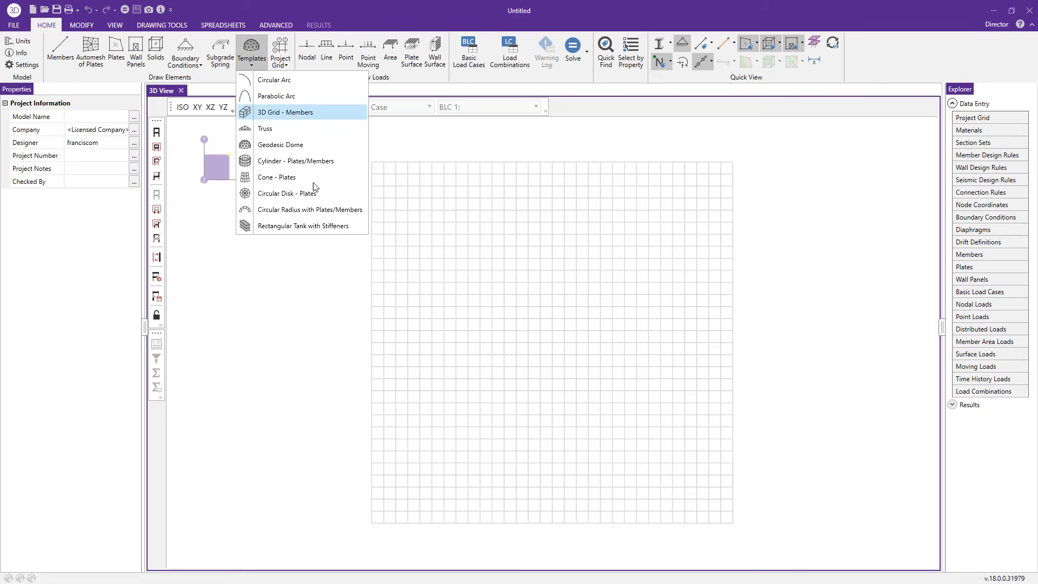
Step: Start the Rectangular Tank with Stiffeners template at 15 ft high, 20 ft wide, 40 ft long
left_click(349, 223)
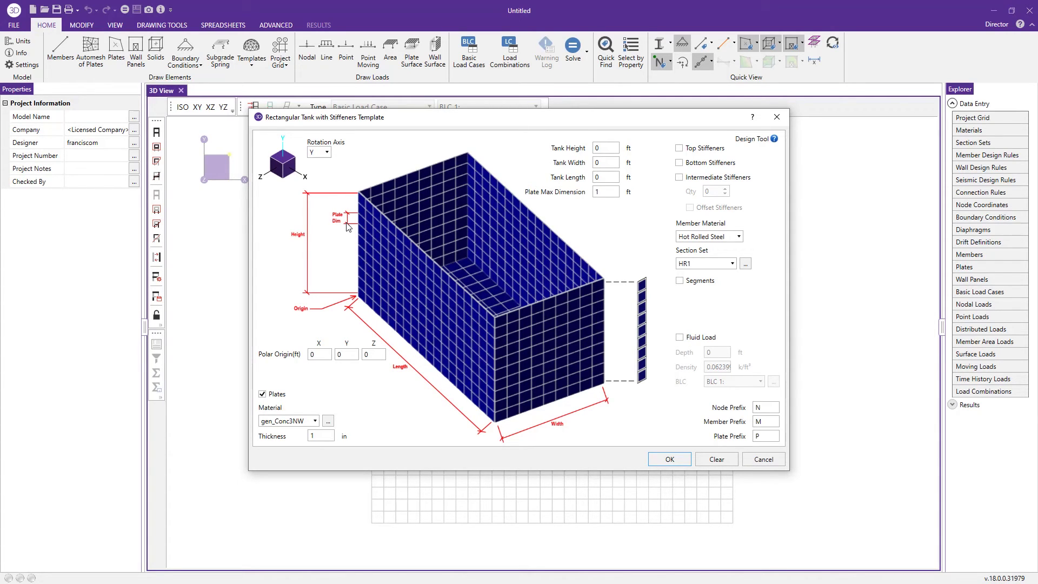
left_click_drag(596, 117, 609, 133)
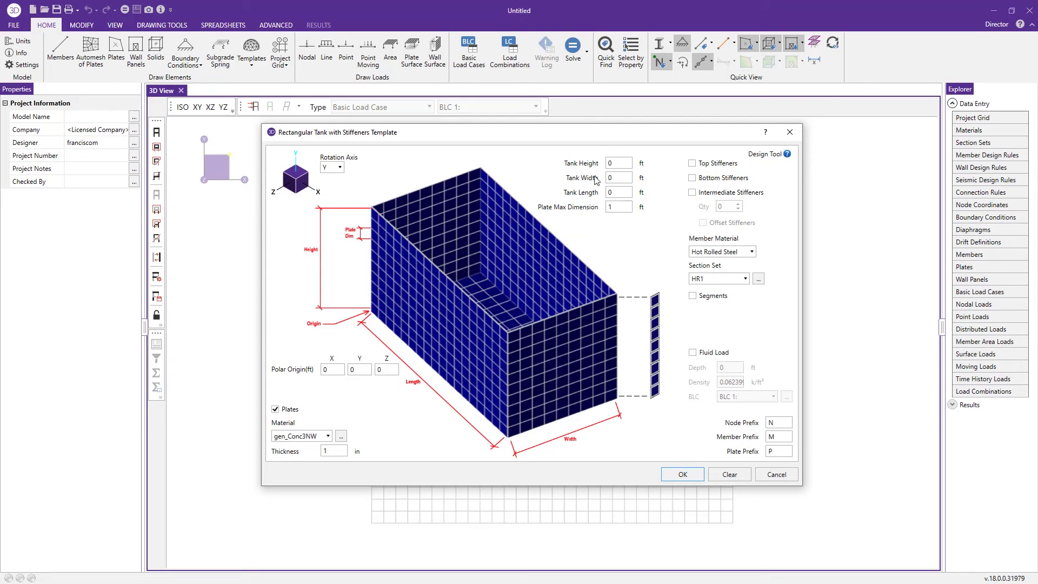
double_click(625, 159)
type("15")
double_click(629, 178)
type("20")
double_click(631, 193)
type("40")
double_click(628, 207)
Step: Leave the tank with no top, bottom or intermediate stiffeners
left_click(728, 171)
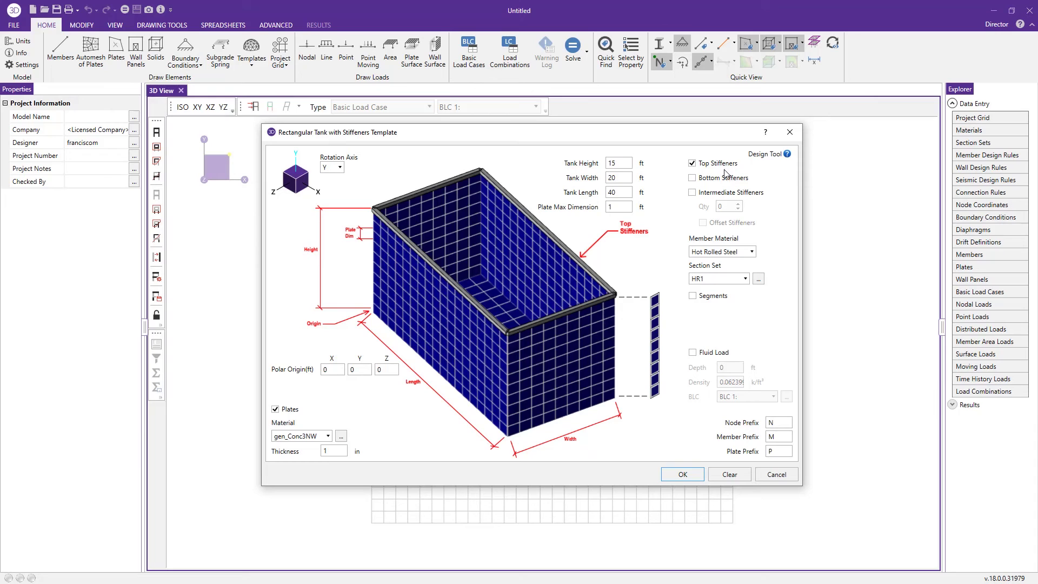
left_click(724, 177)
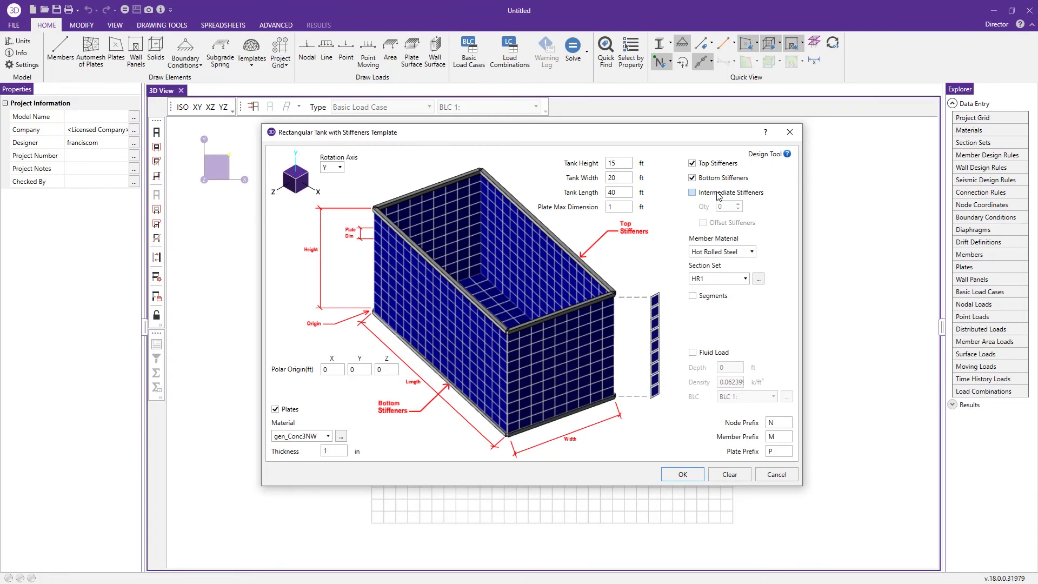
left_click(719, 193)
left_click(719, 180)
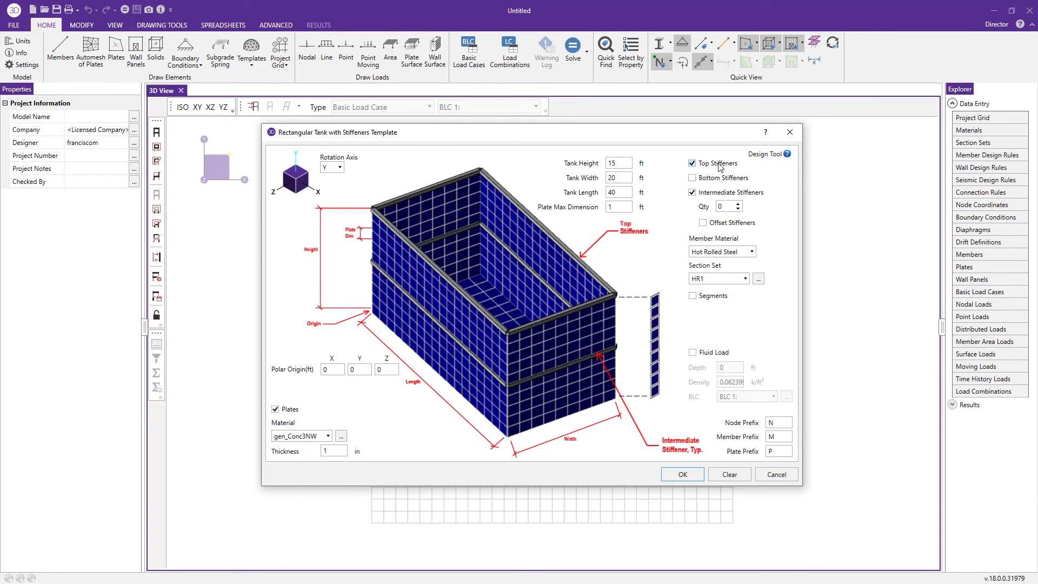
left_click(719, 165)
left_click(712, 196)
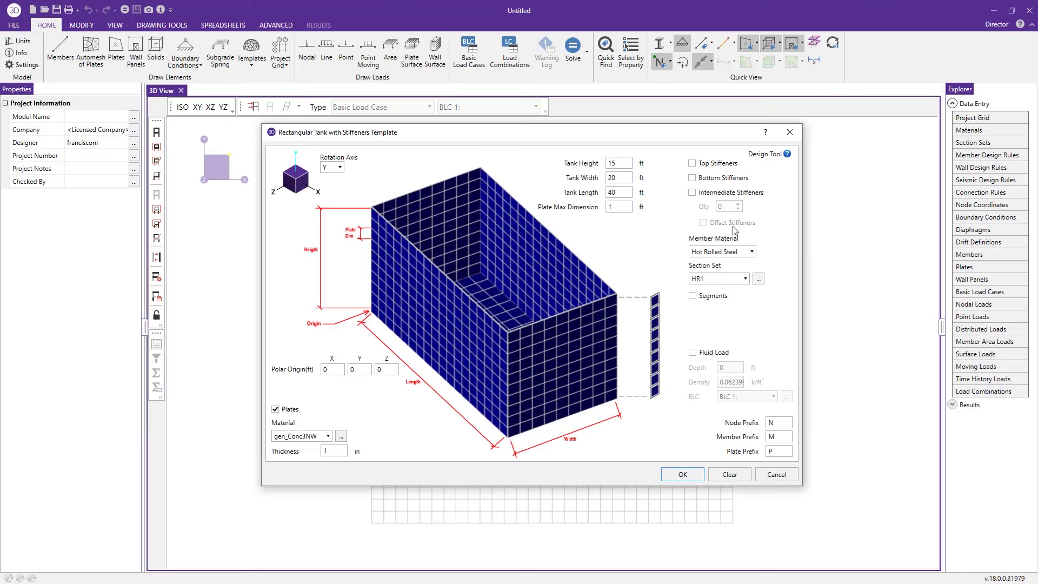
Step: Keep Hot Rolled Steel as member material and apply a fluid load
left_click(749, 253)
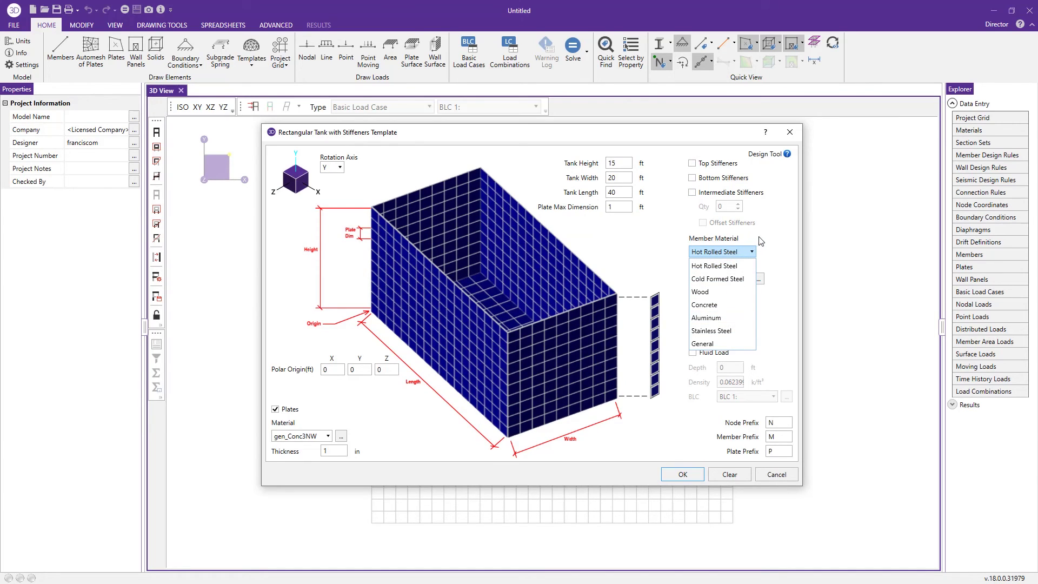
left_click(682, 223)
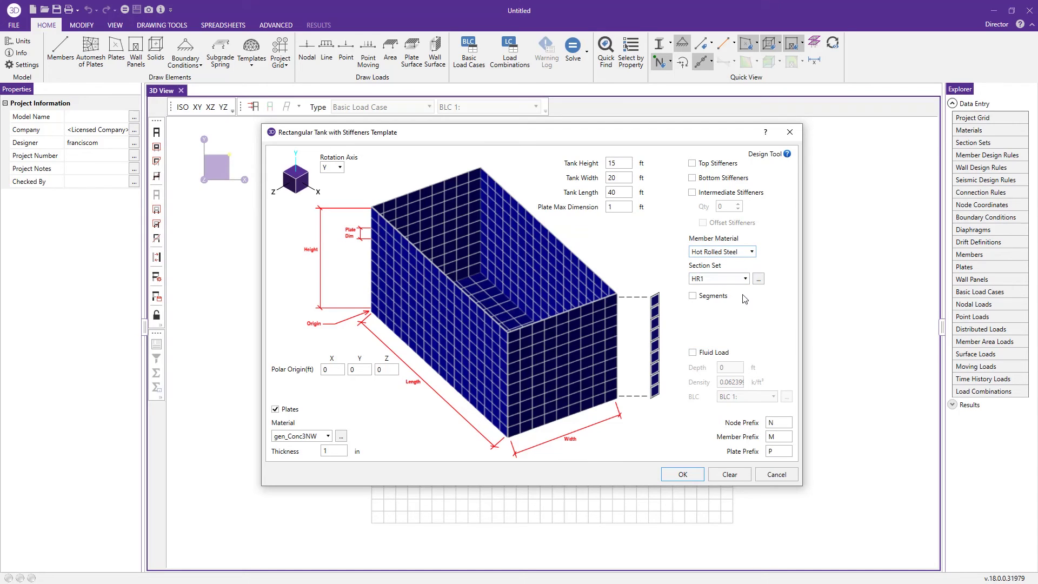
left_click(706, 353)
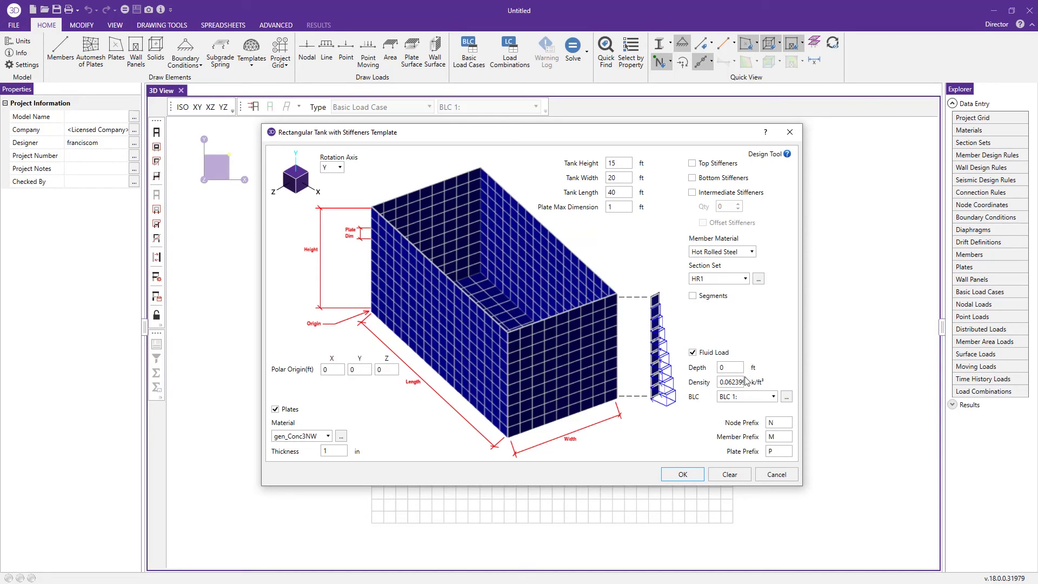
Step: Set a 10 ft fluid depth and 10 in gen_Conc4NW plates, then generate the tank
double_click(734, 369)
type("10")
left_click(313, 437)
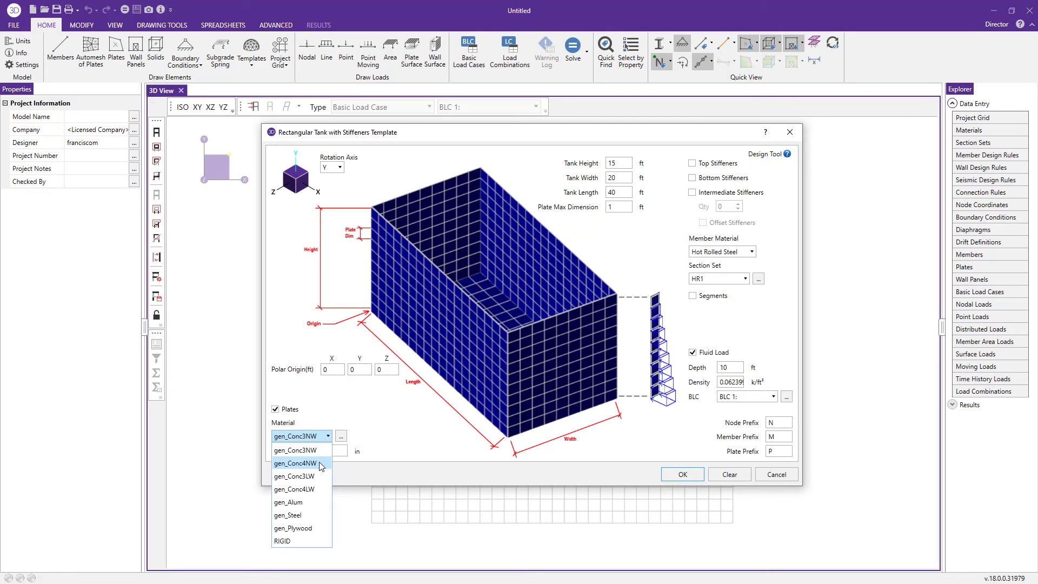
left_click(319, 464)
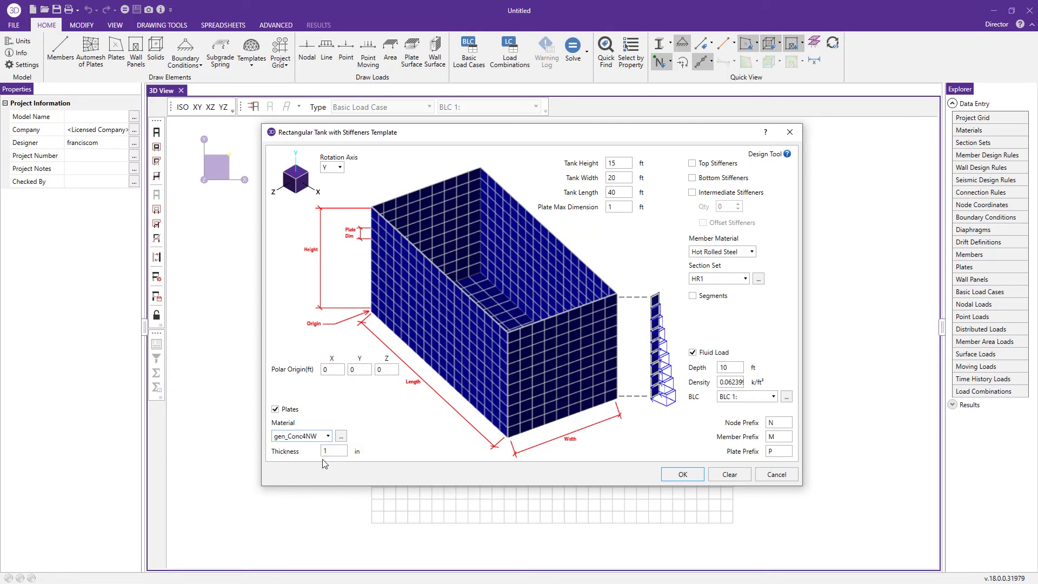
double_click(326, 451)
type("10")
left_click(678, 476)
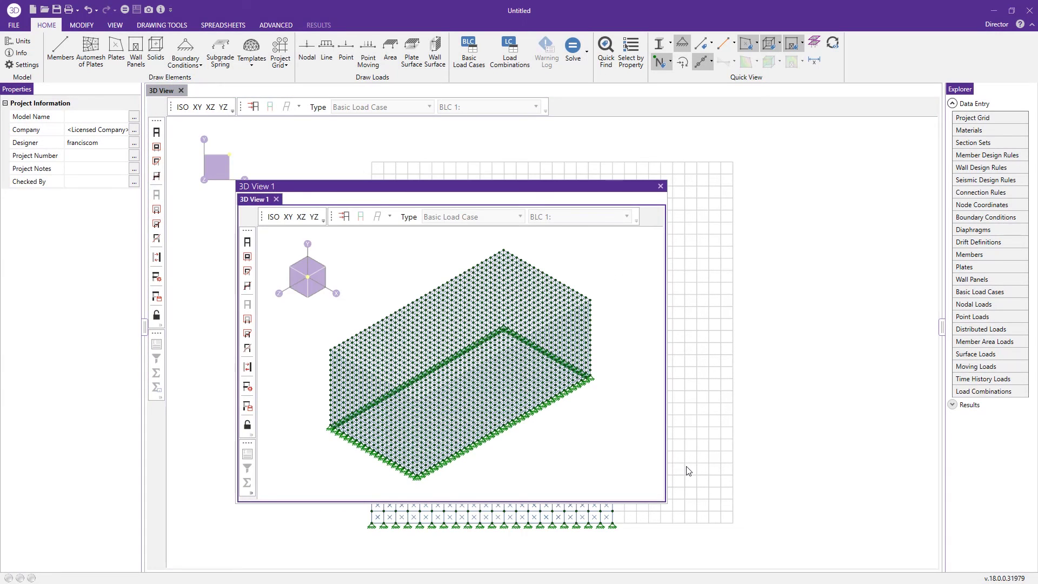
Step: Show the tank in isometric view with rendered plates and BLC 1 fluid loads
left_click(660, 186)
scroll(568, 213, "down", 2)
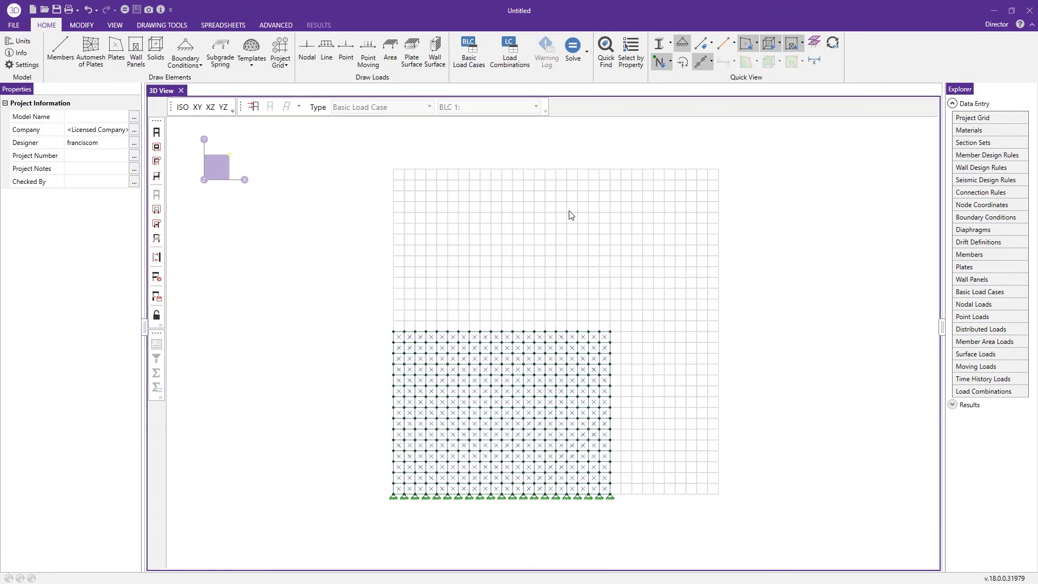
left_click(182, 106)
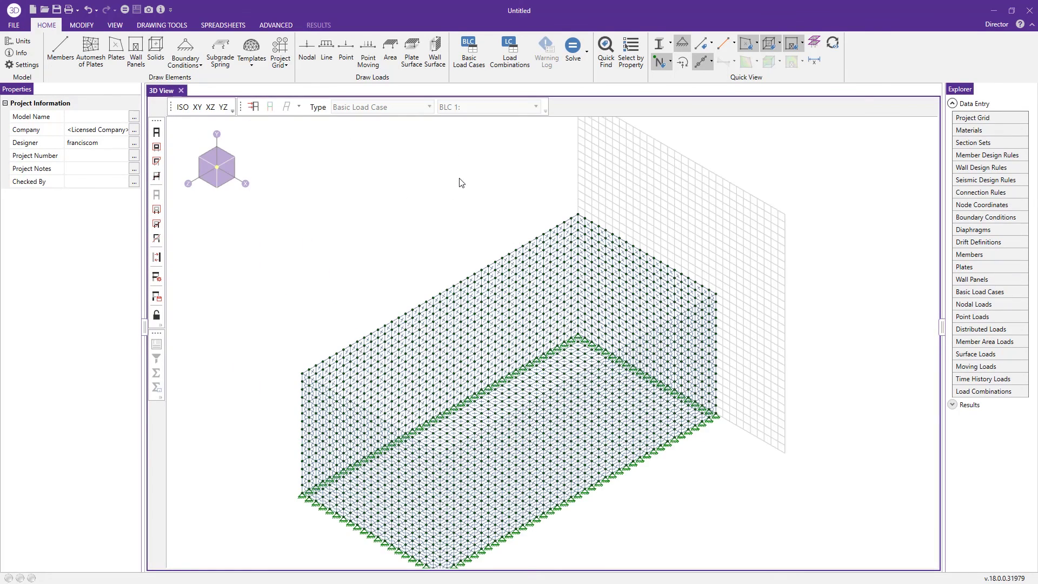
left_click(725, 43)
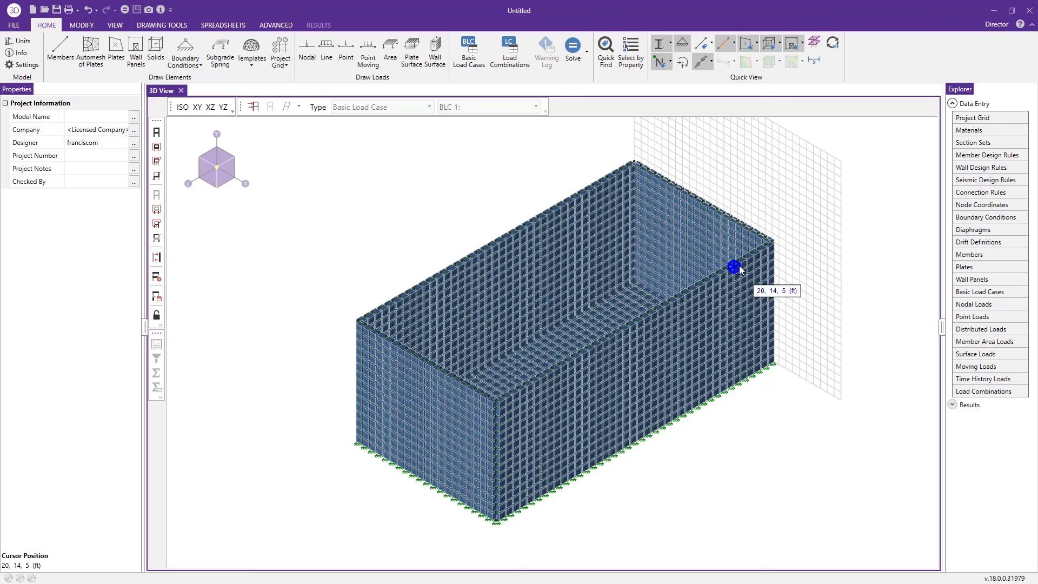
left_click(254, 107)
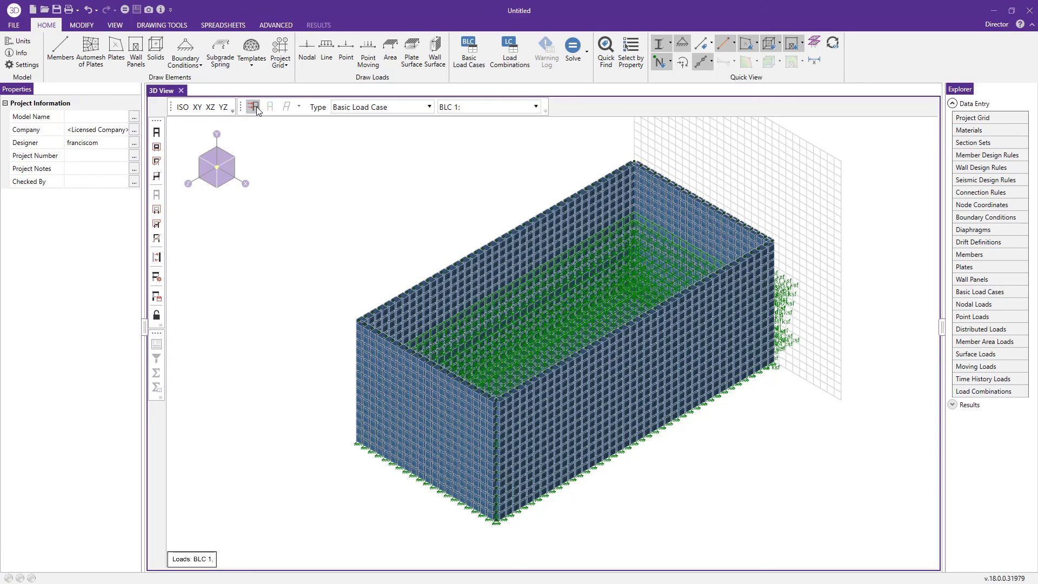